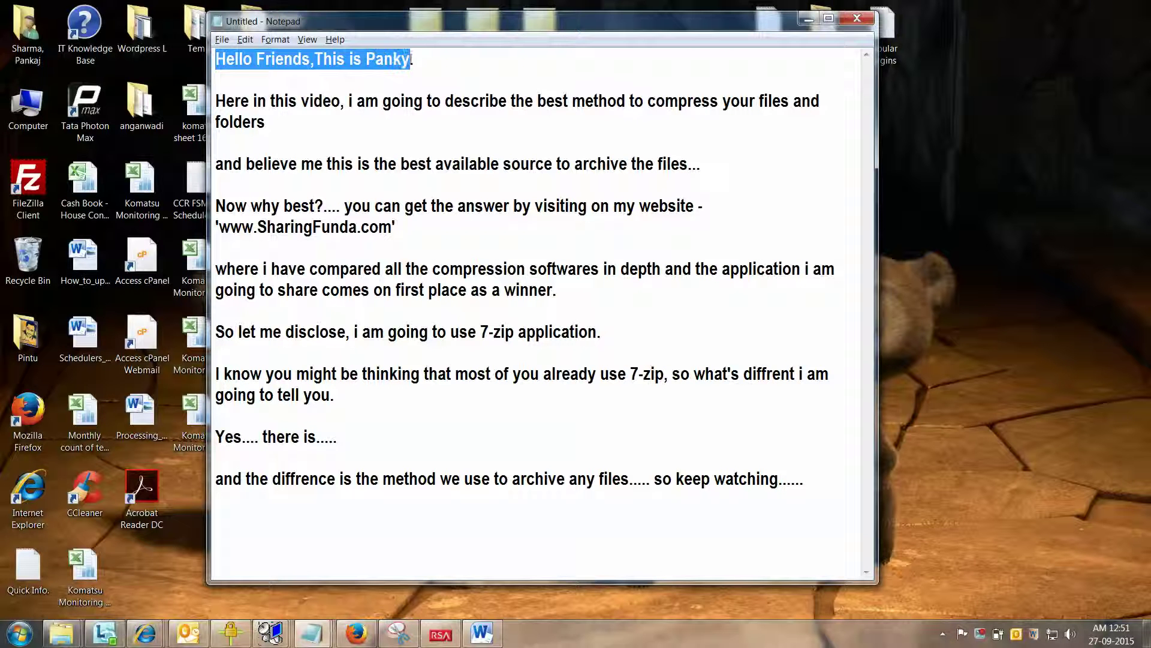
Step: Highlight the phrase '7-zip application' in the introduction notes, then clear the highlight
{"action": "left_click", "coordinate": [407, 115]}
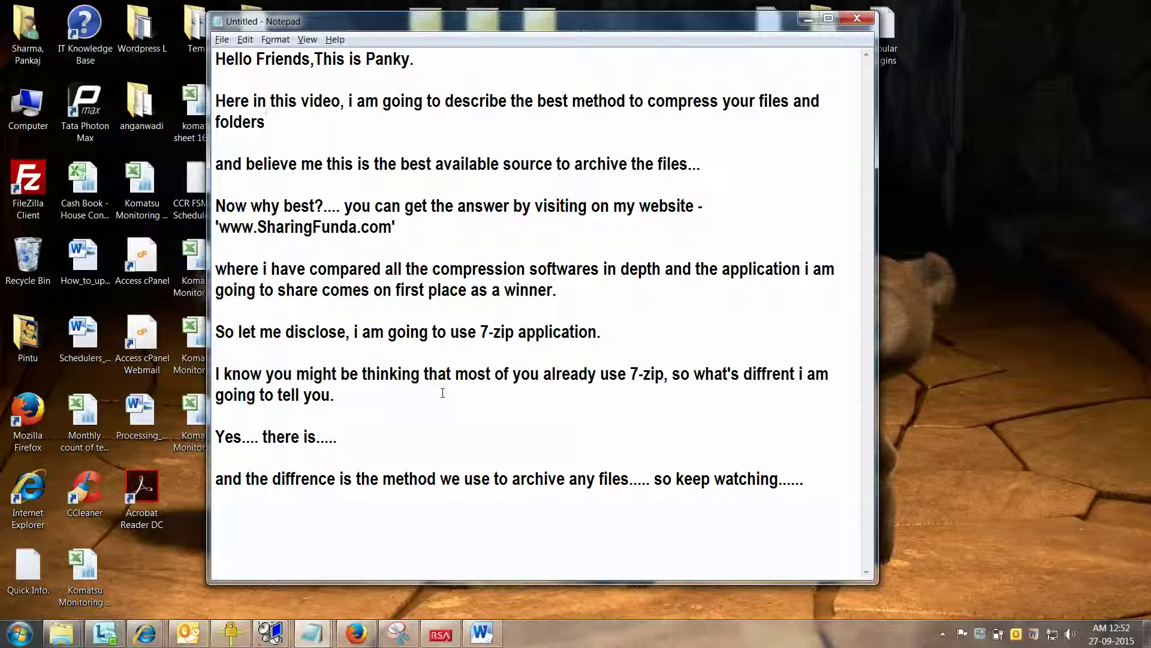
{"action": "left_click_drag", "start_coordinate": [479, 325], "coordinate": [602, 330]}
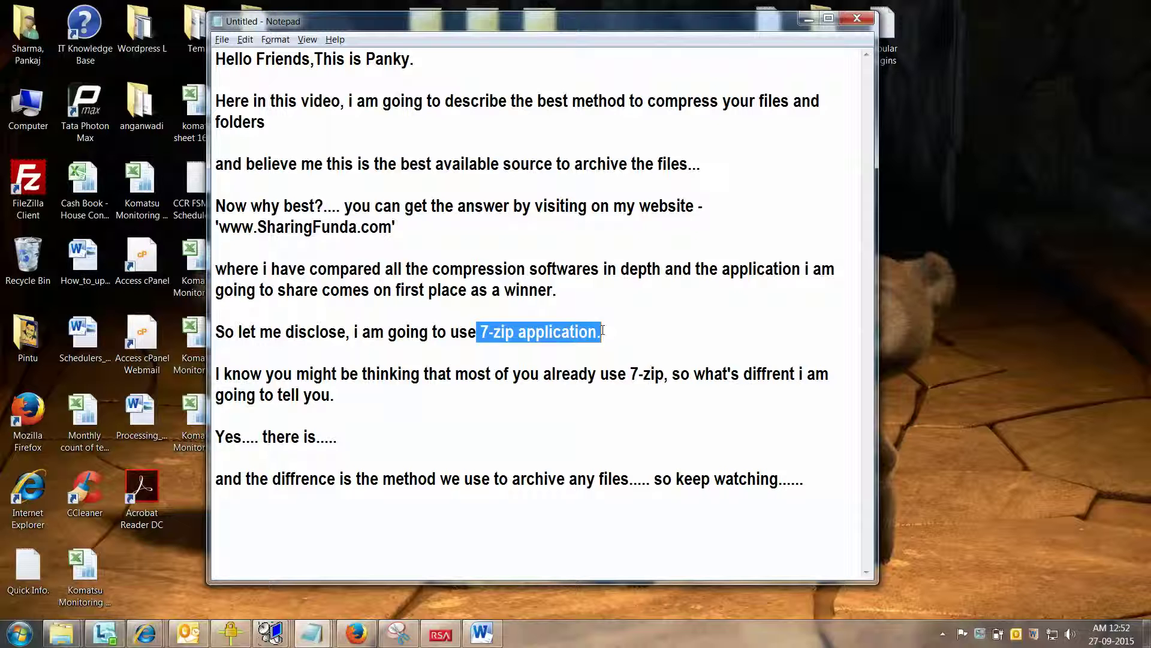
{"action": "left_click", "coordinate": [427, 396]}
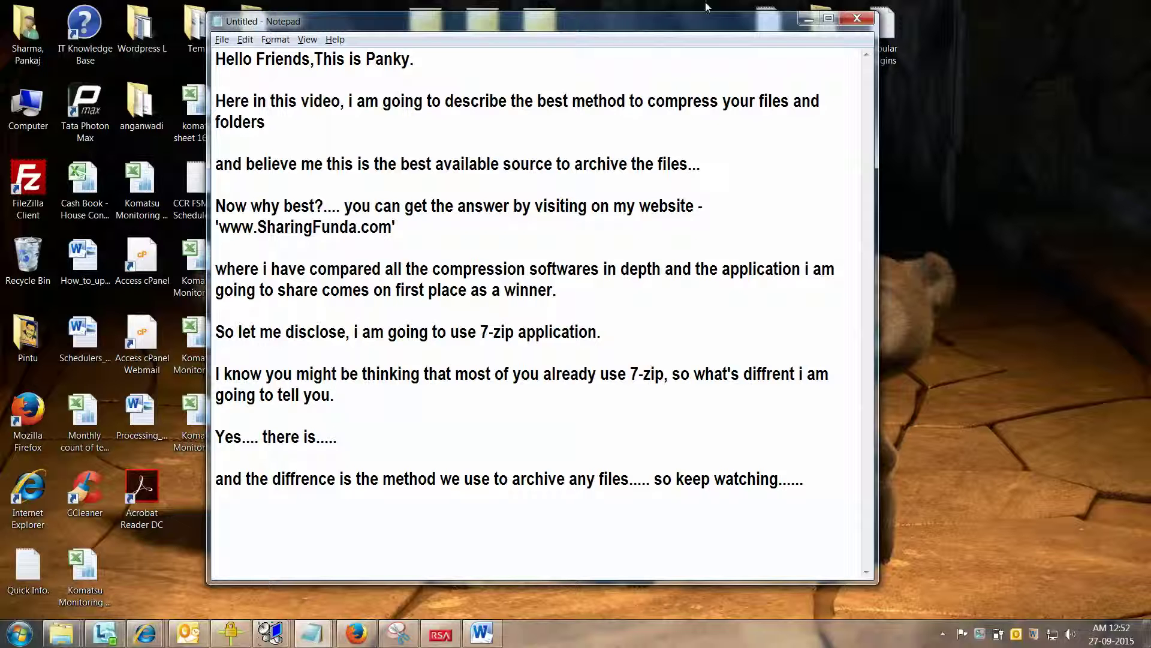
Step: Switch to the four-step archiving notes, highlight steps 1 and 2, then minimize them
{"action": "left_click", "coordinate": [808, 19]}
{"action": "mouse_move", "coordinate": [318, 631]}
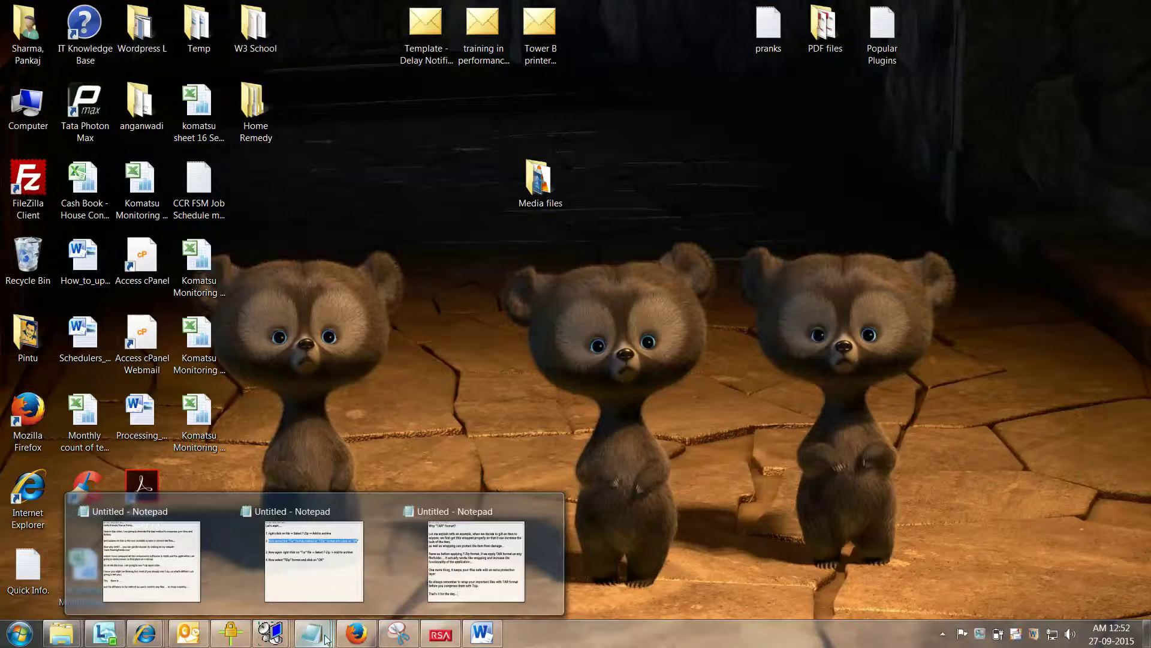
{"action": "left_click", "coordinate": [313, 552]}
{"action": "left_click", "coordinate": [340, 115]}
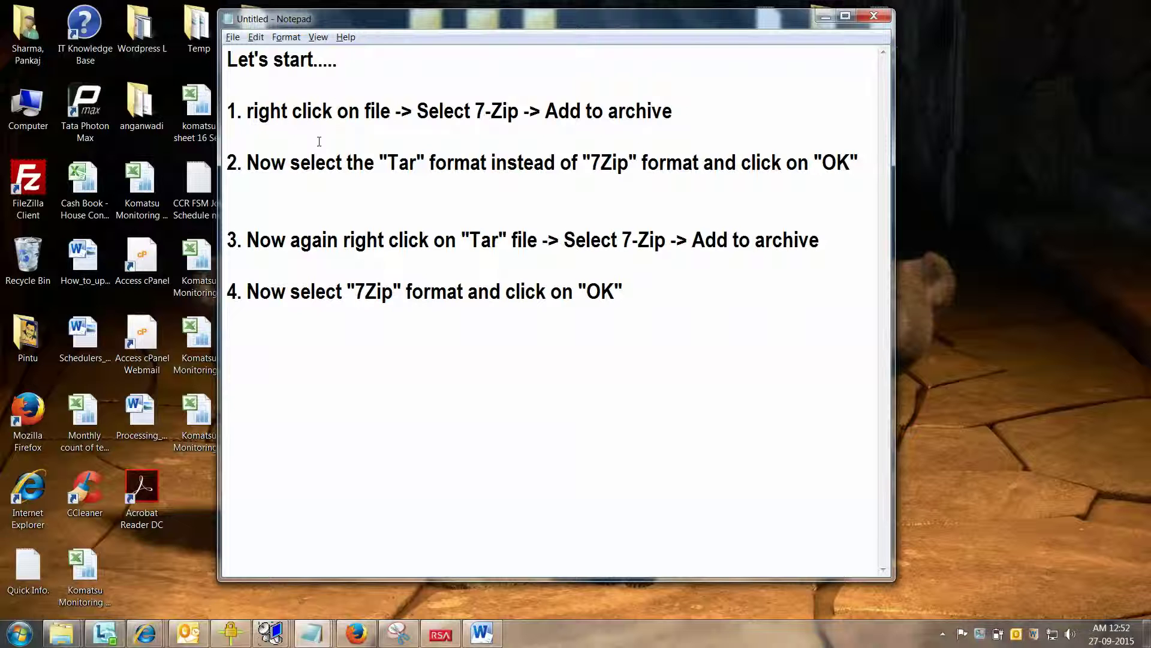
{"action": "left_click_drag", "start_coordinate": [240, 111], "coordinate": [673, 118]}
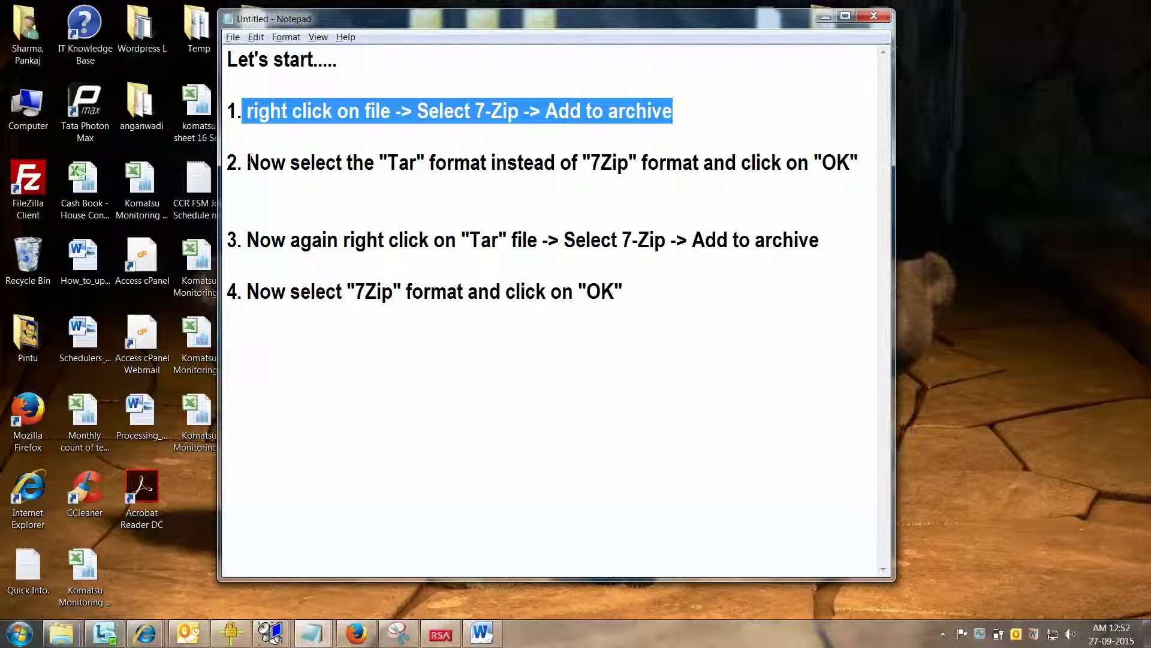
{"action": "left_click_drag", "start_coordinate": [228, 162], "coordinate": [849, 177]}
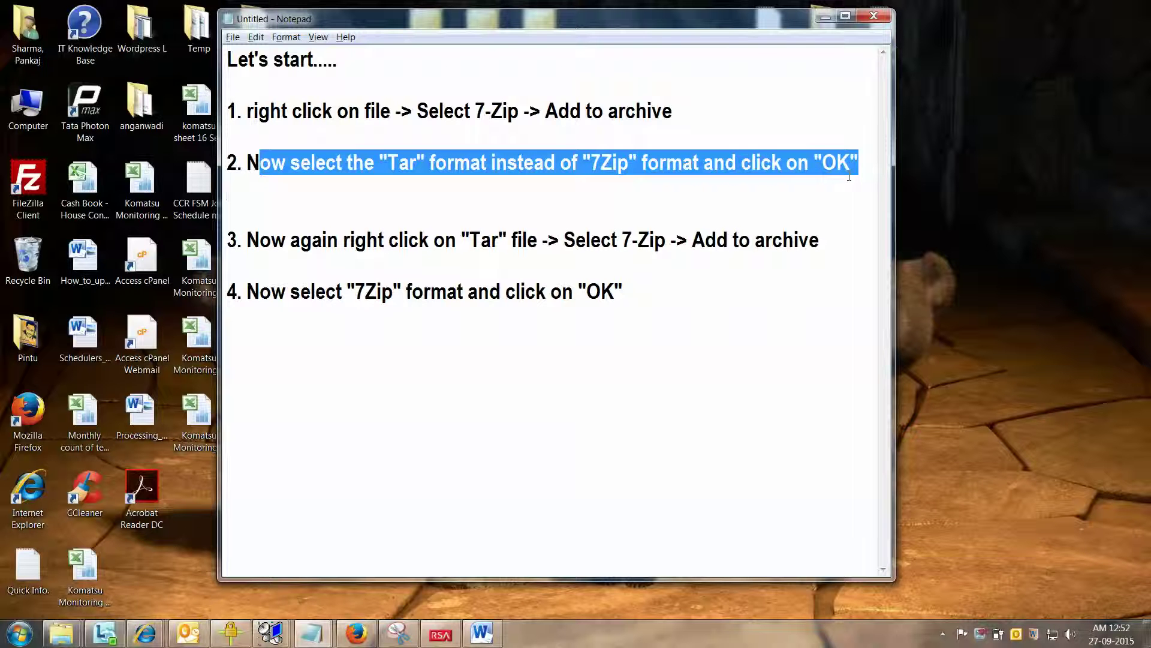
{"action": "left_click", "coordinate": [825, 17]}
{"action": "left_click", "coordinate": [539, 182]}
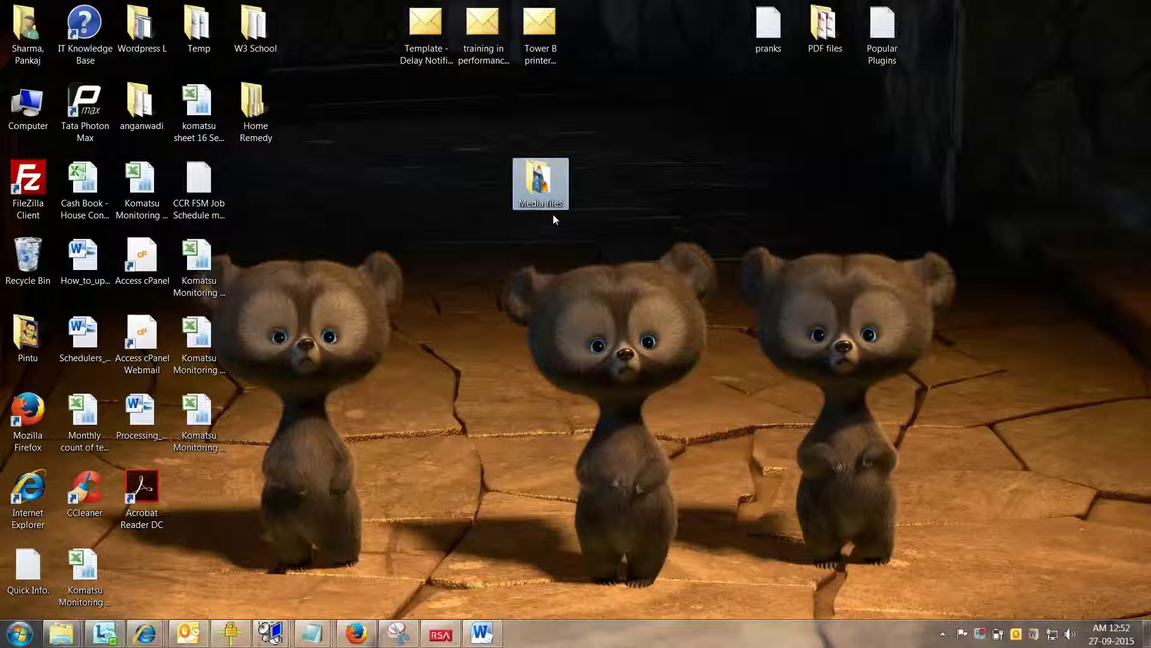
Step: Open Media files to review its four images, two MP3s and one video, then close it
{"action": "right_click", "coordinate": [549, 185]}
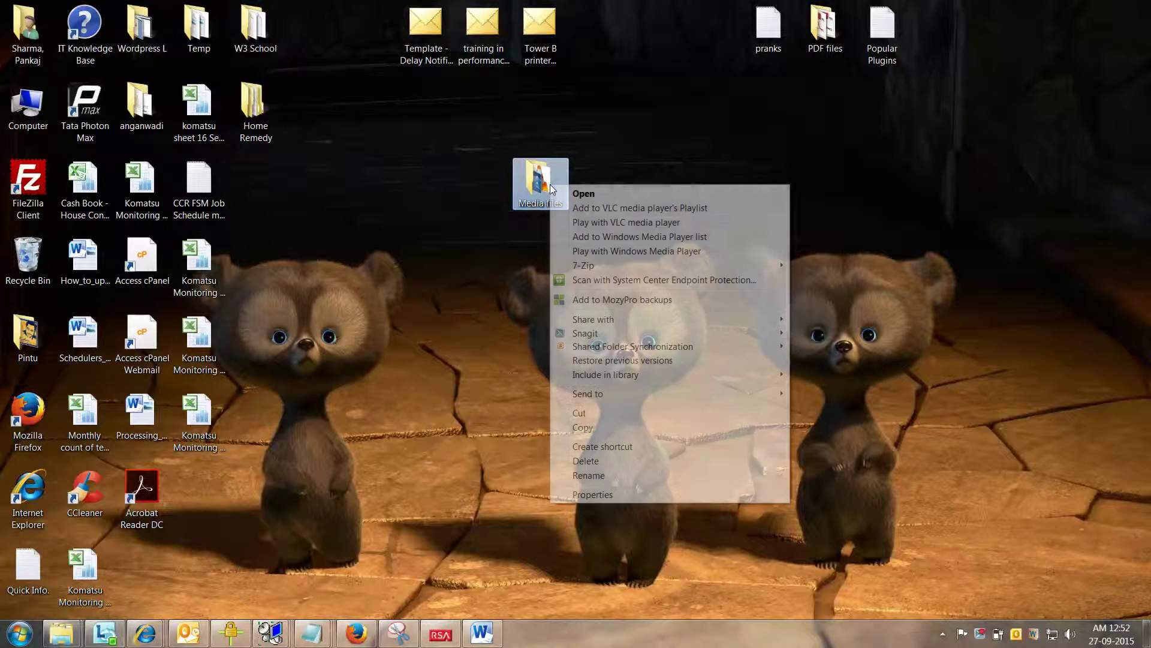
{"action": "left_click", "coordinate": [585, 191]}
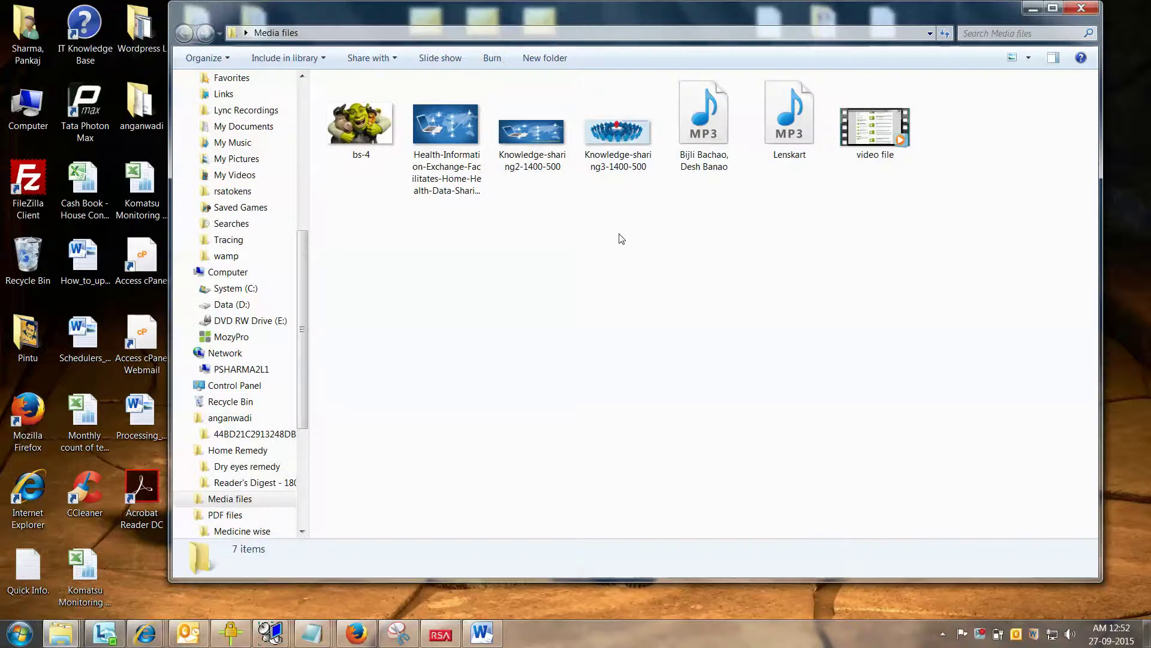
{"action": "left_click_drag", "start_coordinate": [644, 212], "coordinate": [372, 95]}
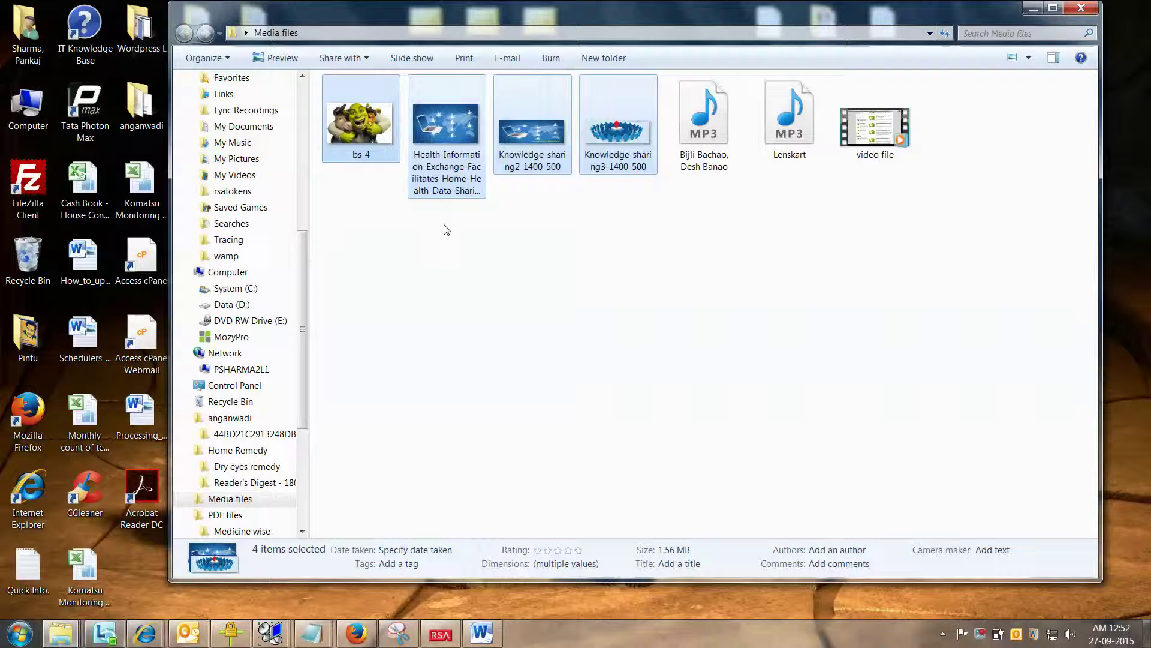
{"action": "left_click_drag", "start_coordinate": [692, 210], "coordinate": [797, 87]}
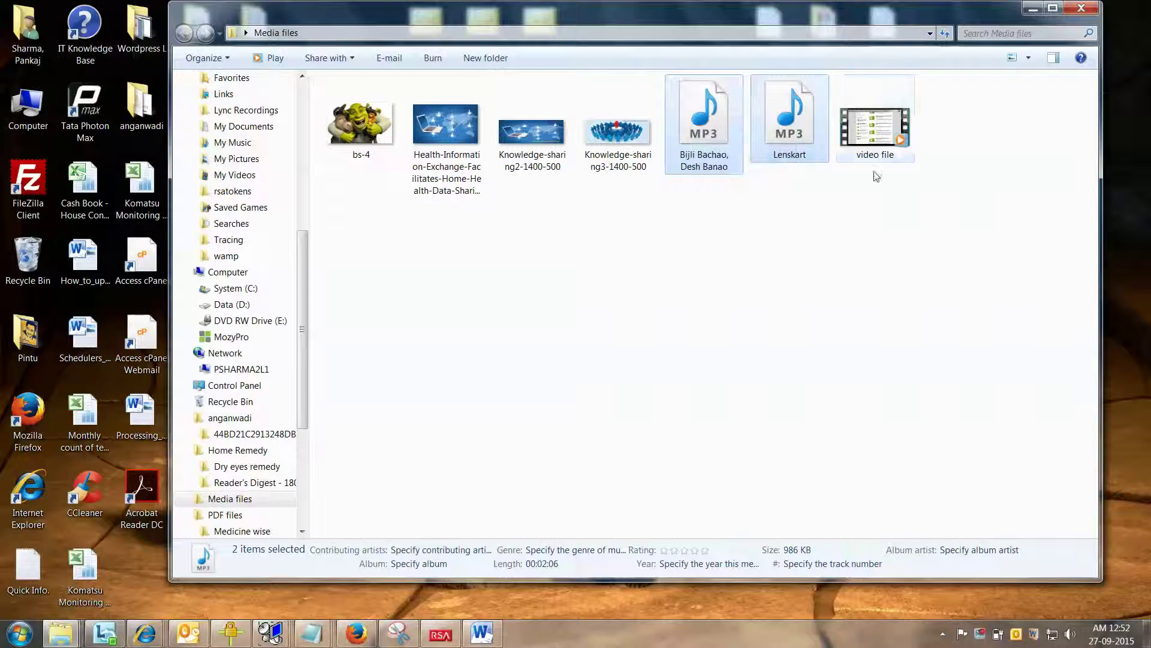
{"action": "left_click", "coordinate": [875, 128]}
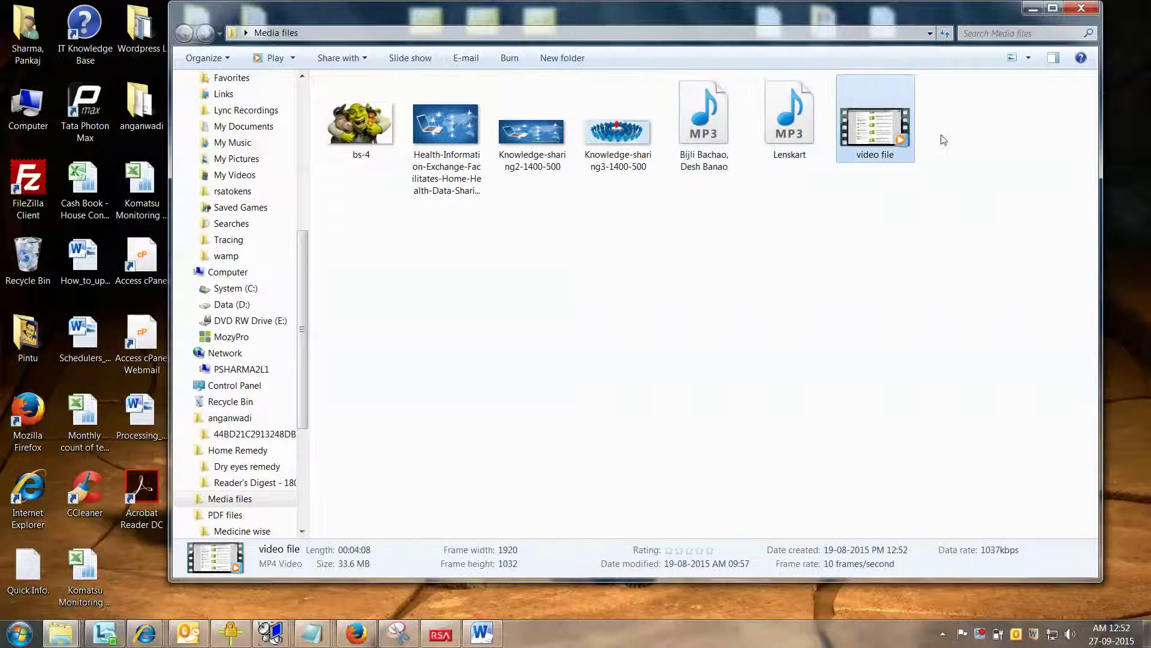
{"action": "left_click", "coordinate": [1093, 9]}
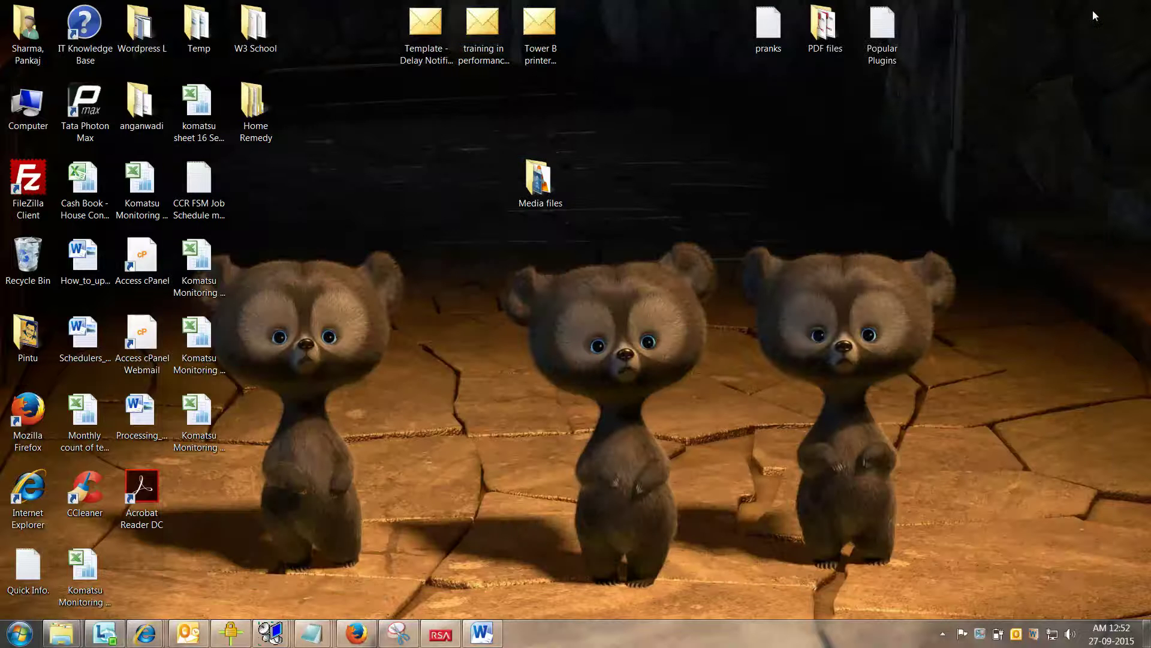
Step: Open the Media files folder's properties and select its 36.1 MB size on disk
{"action": "right_click", "coordinate": [544, 189]}
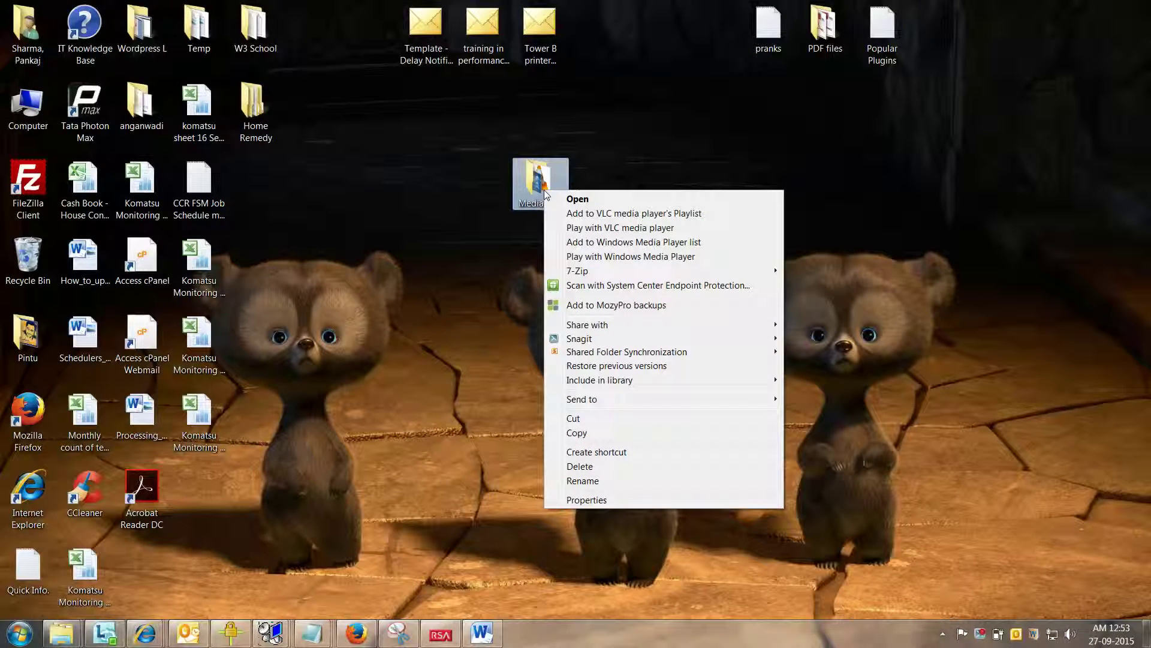
{"action": "left_click", "coordinate": [579, 500]}
{"action": "left_click_drag", "start_coordinate": [719, 342], "coordinate": [626, 340]}
{"action": "key", "text": "ctrl+c"}
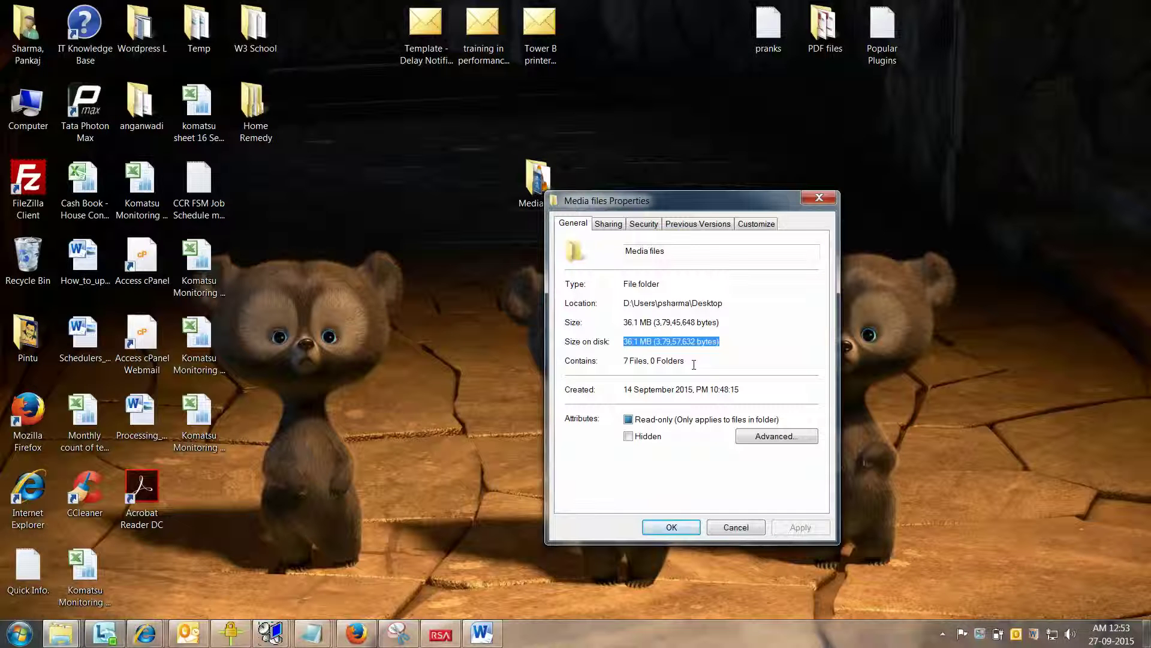
Step: Paste the 36.1 MB (3,79,57,632 bytes) folder size below step 4 in the notes
{"action": "left_click", "coordinate": [819, 198]}
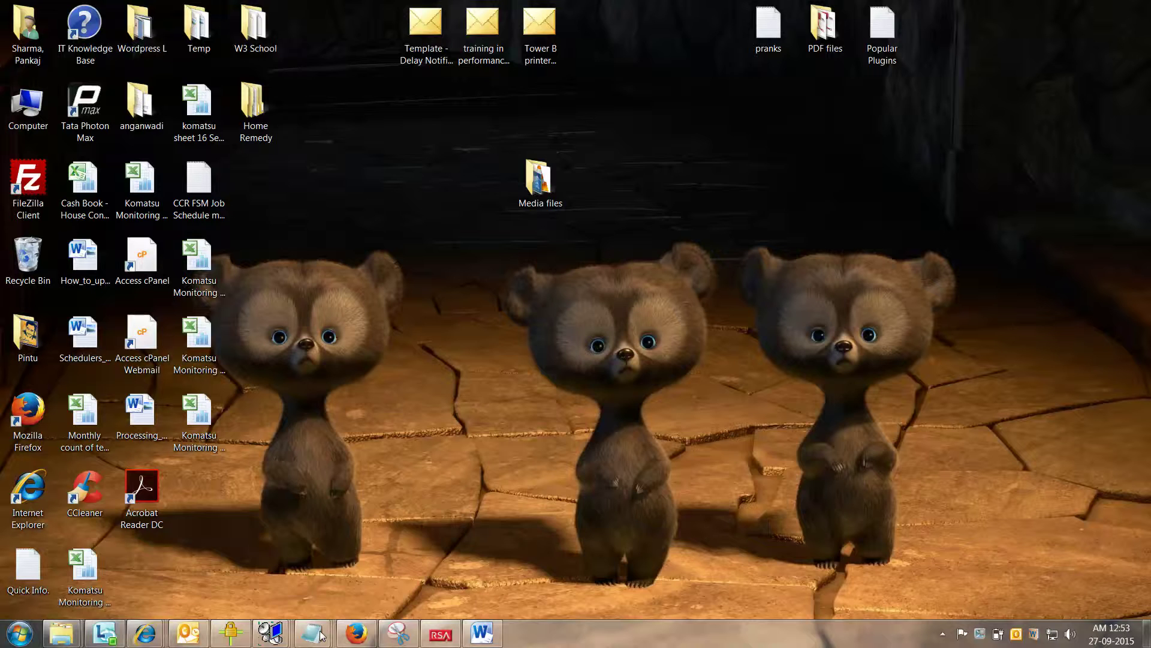
{"action": "mouse_move", "coordinate": [321, 635]}
{"action": "left_click", "coordinate": [365, 581]}
{"action": "left_click", "coordinate": [457, 355]}
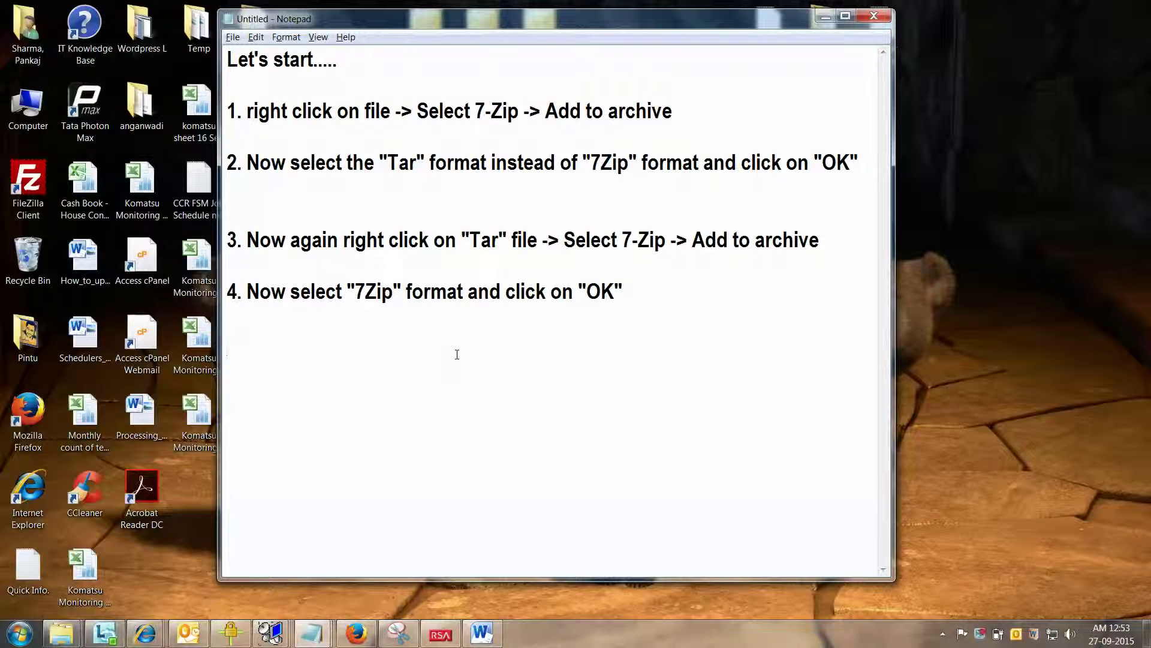
{"action": "key", "text": "ctrl+v"}
{"action": "left_click", "coordinate": [826, 17]}
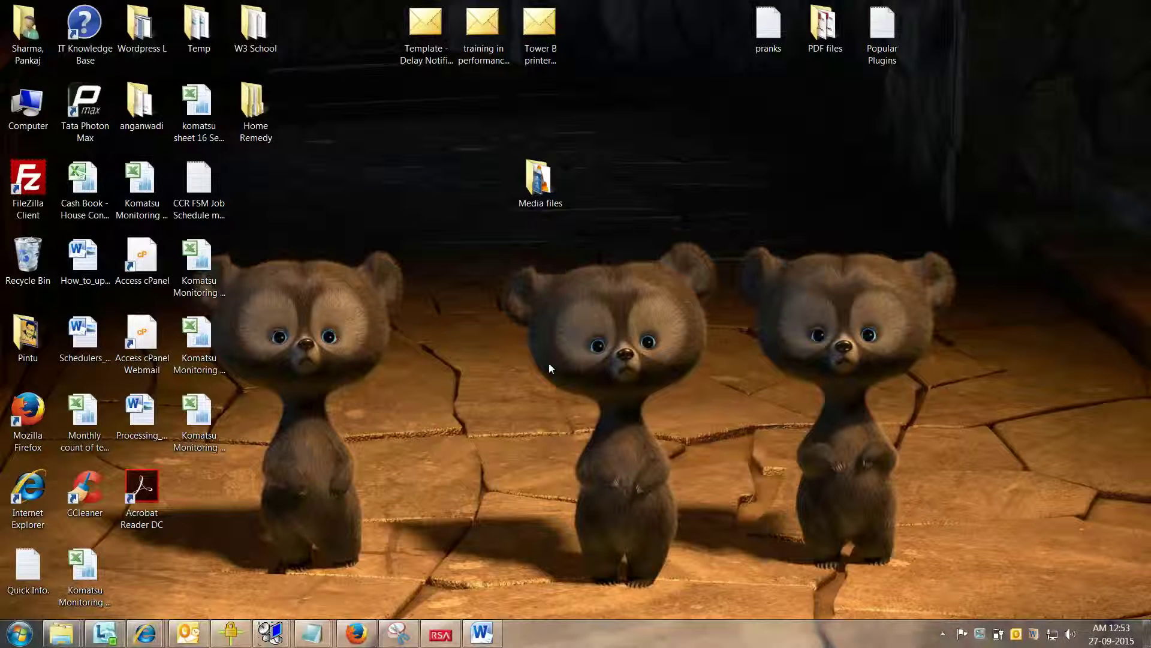
Step: Archive the Media files folder with the tar format to create Media files.tar
{"action": "right_click", "coordinate": [542, 190]}
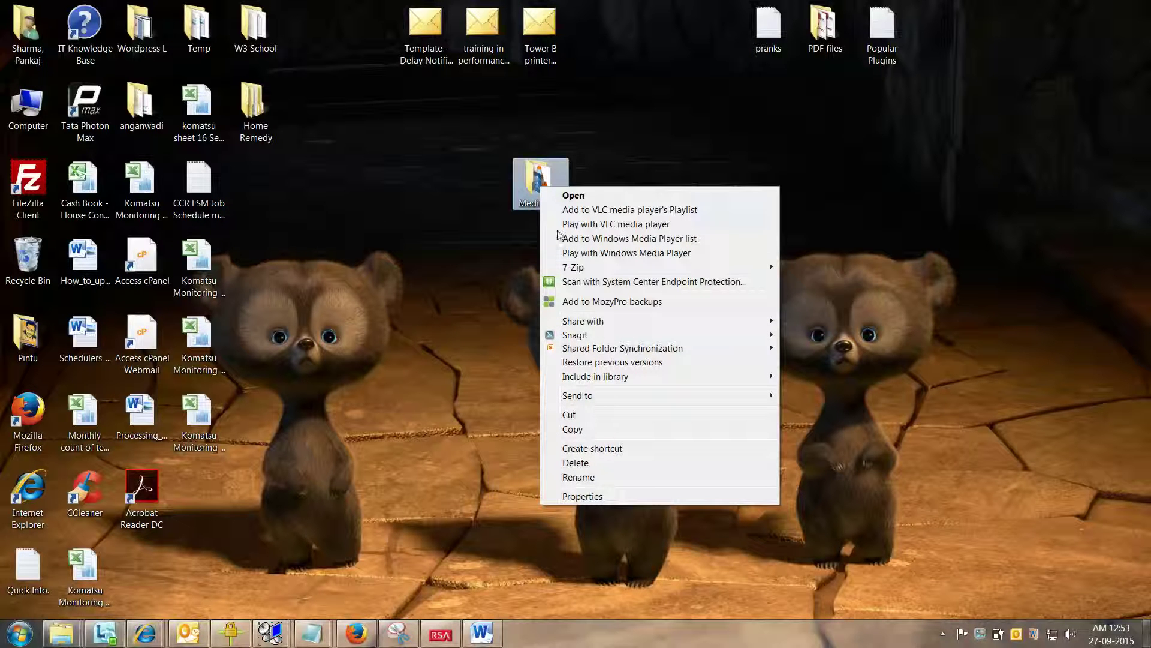
{"action": "mouse_move", "coordinate": [580, 273]}
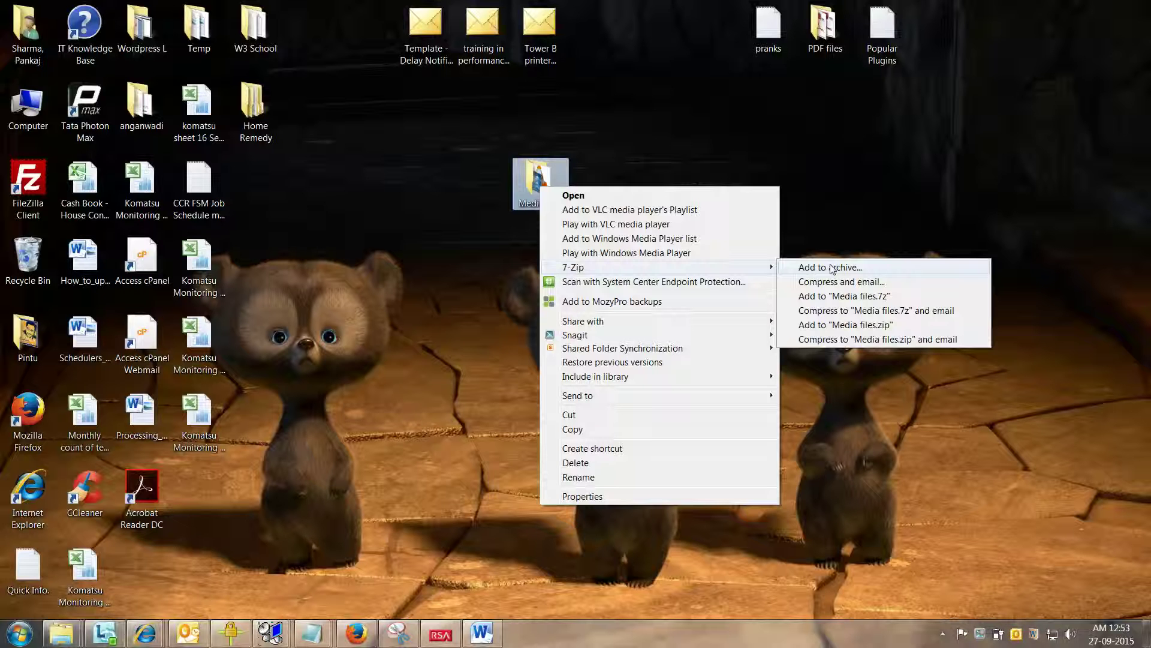
{"action": "left_click", "coordinate": [832, 268]}
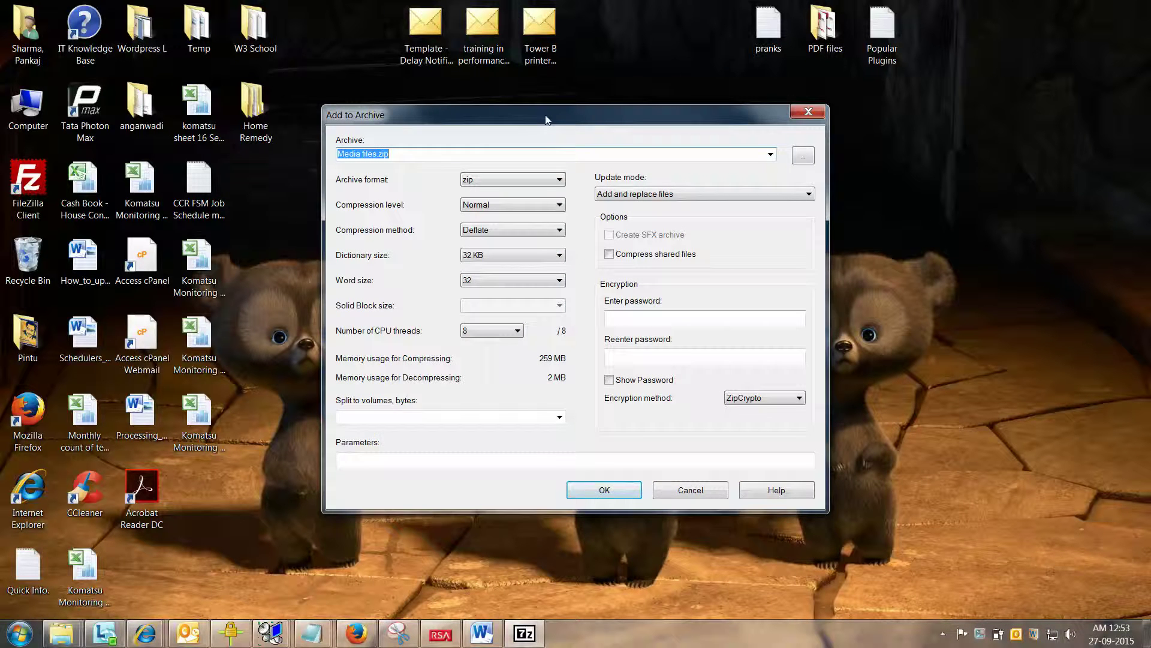
{"action": "left_click_drag", "start_coordinate": [546, 117], "coordinate": [542, 110]}
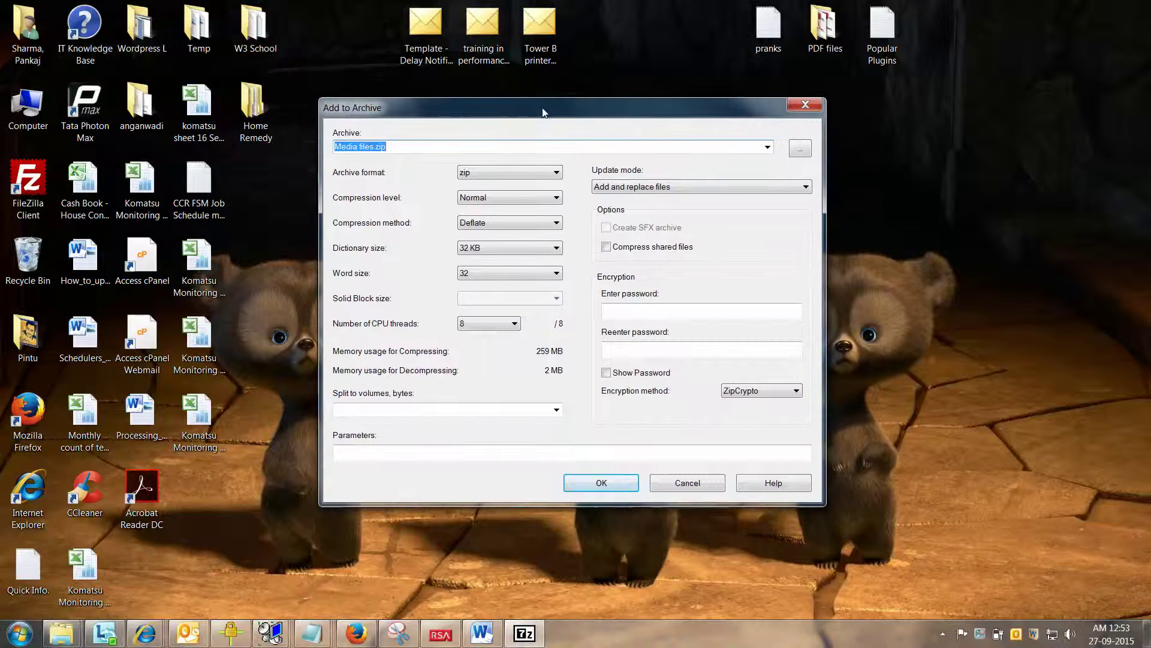
{"action": "left_click", "coordinate": [555, 175]}
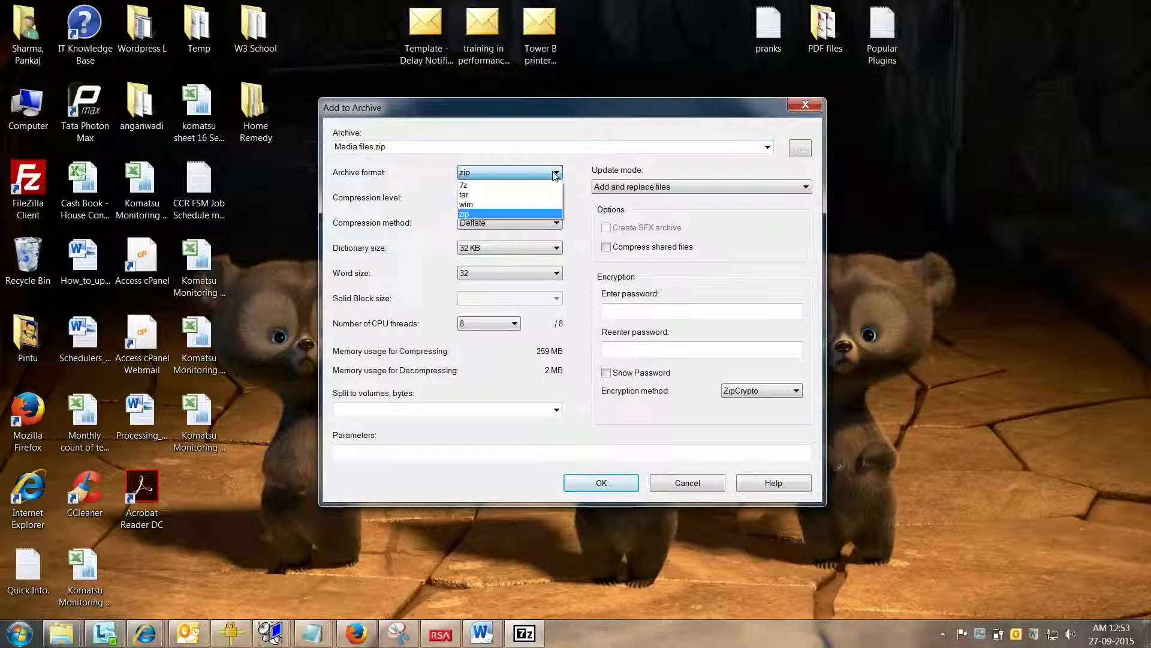
{"action": "left_click", "coordinate": [523, 196]}
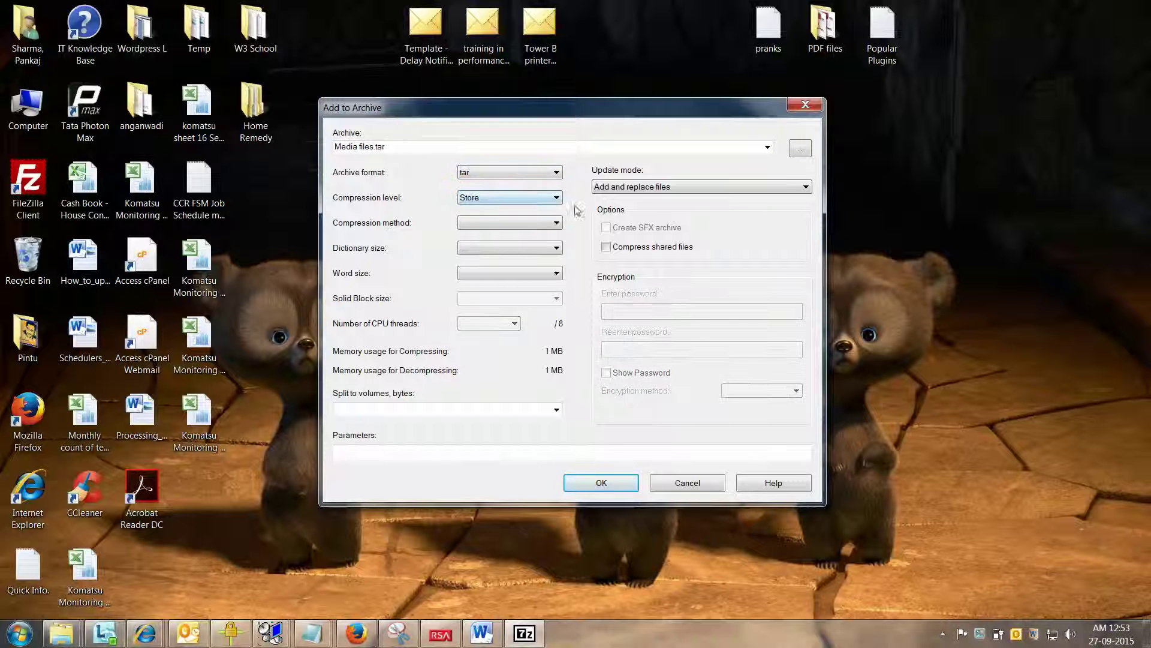
{"action": "left_click", "coordinate": [616, 487]}
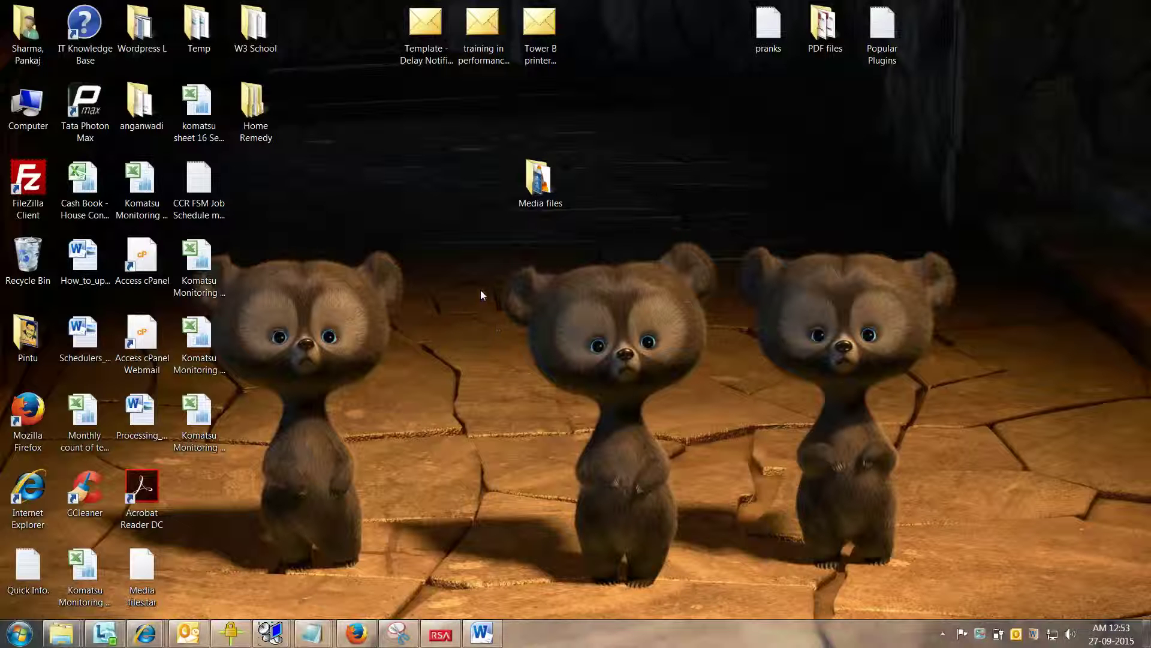
Step: Move Media files.tar beside the Media files folder and bring the Notepad notes back
{"action": "key", "text": "m"}
{"action": "key", "text": "m"}
{"action": "key", "text": "m"}
{"action": "key", "text": "m"}
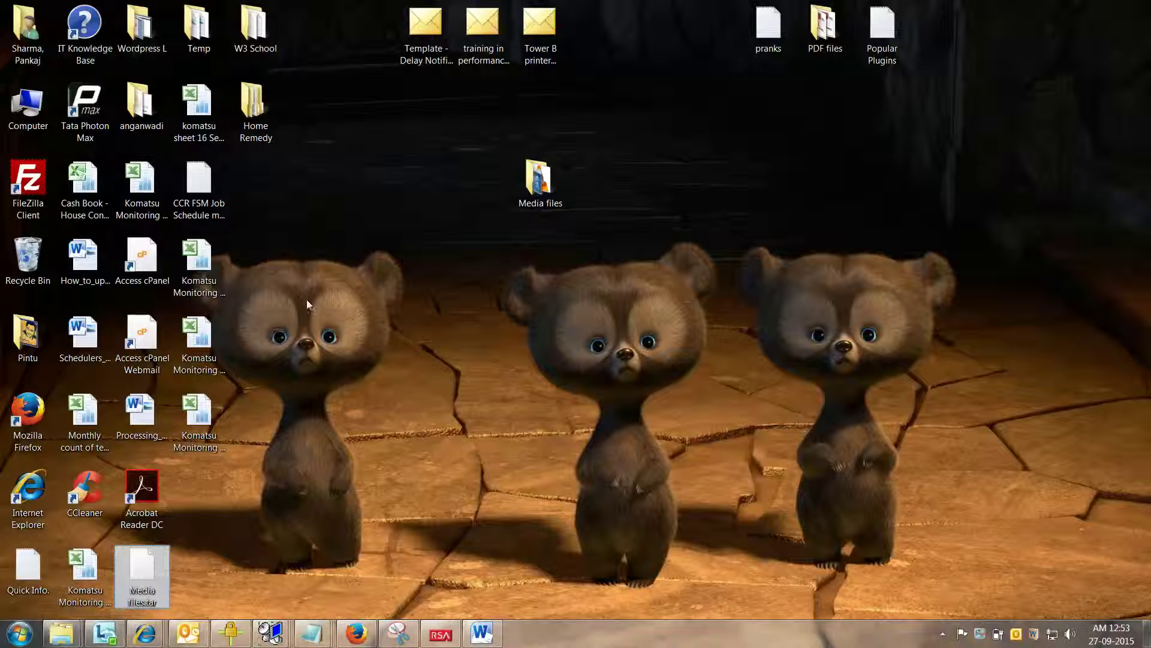
{"action": "left_click_drag", "start_coordinate": [130, 580], "coordinate": [634, 182]}
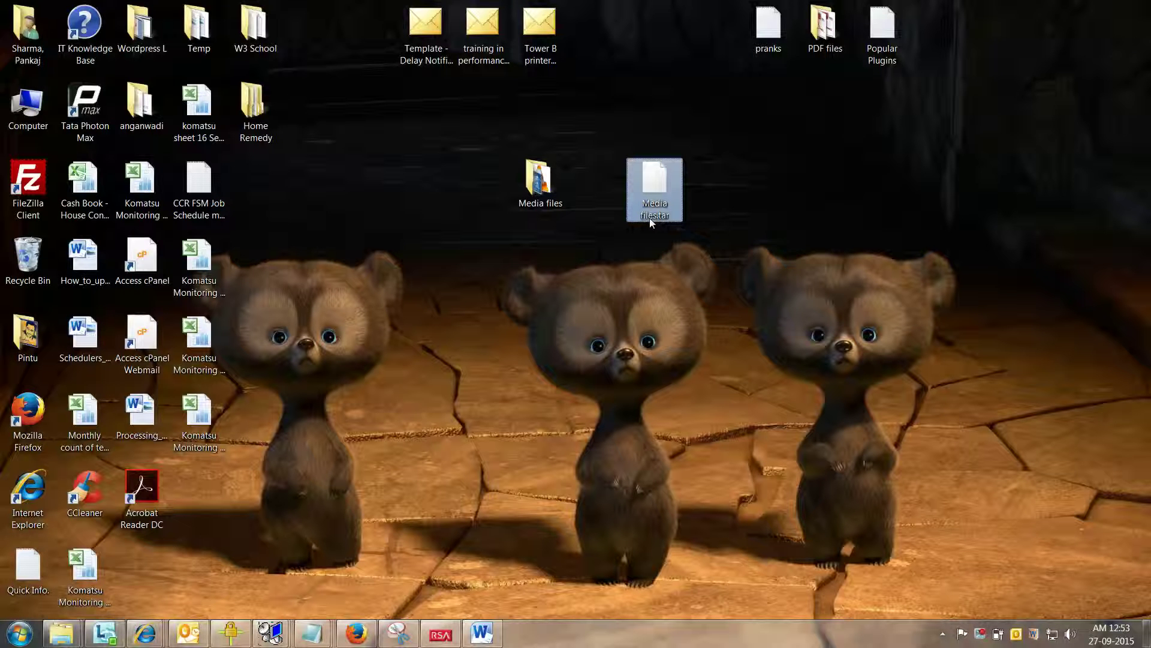
{"action": "mouse_move", "coordinate": [664, 224]}
{"action": "left_click", "coordinate": [312, 635]}
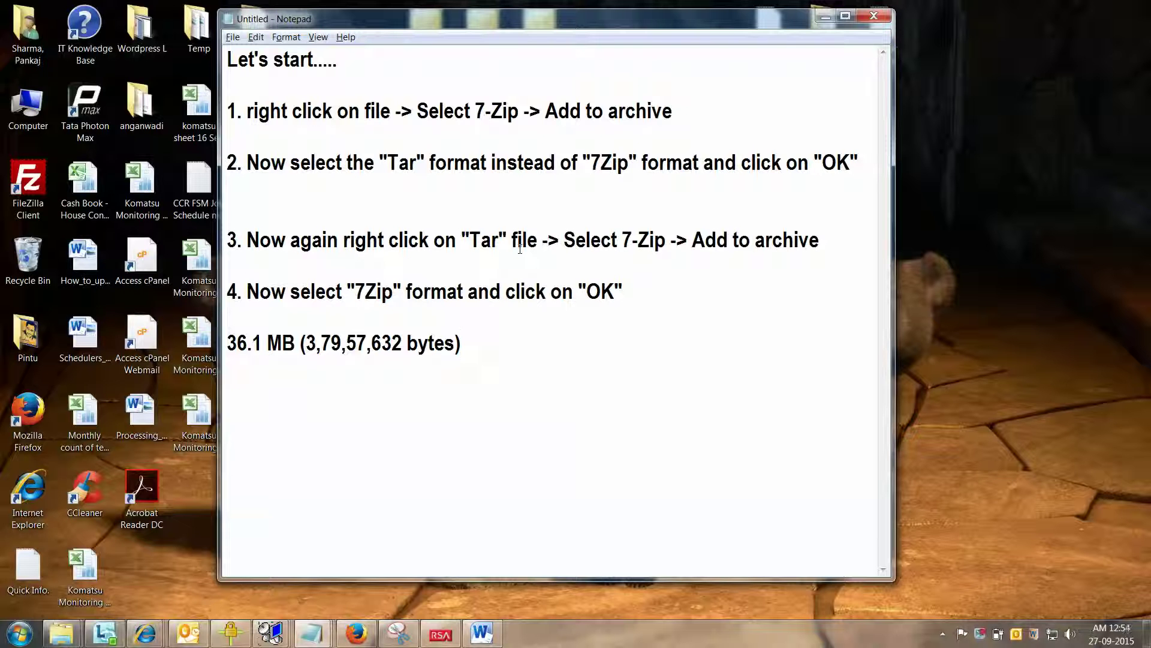
Step: Highlight the step 3 and step 4 instructions in the notes
{"action": "left_click_drag", "start_coordinate": [564, 243], "coordinate": [810, 241]}
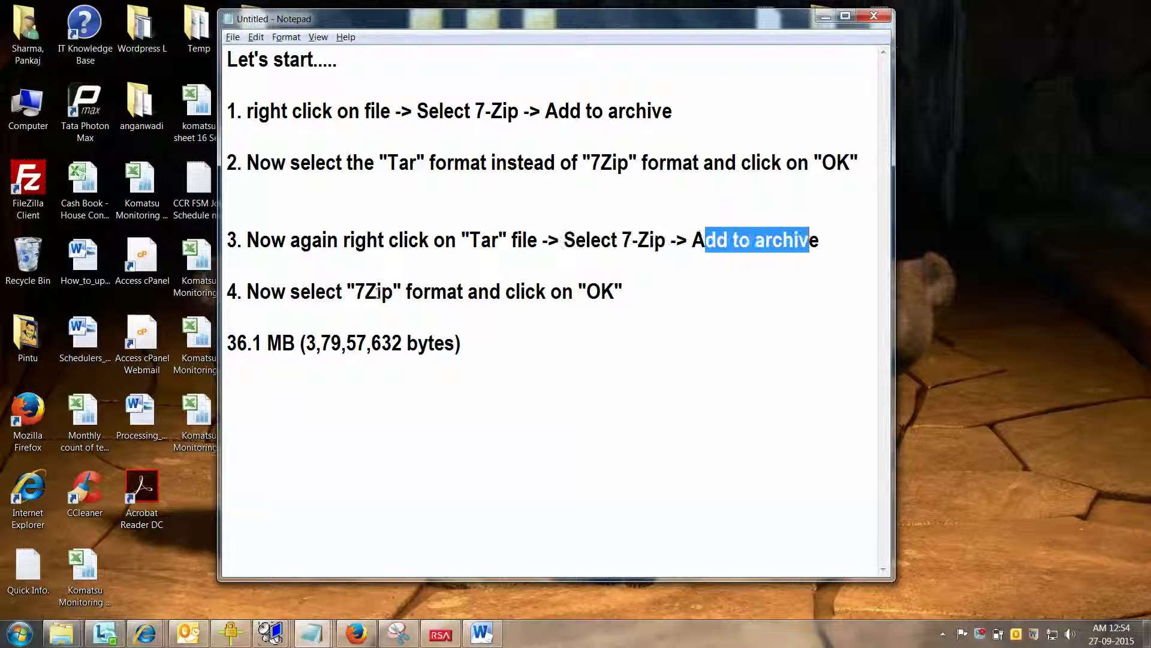
{"action": "left_click_drag", "start_coordinate": [270, 293], "coordinate": [623, 294]}
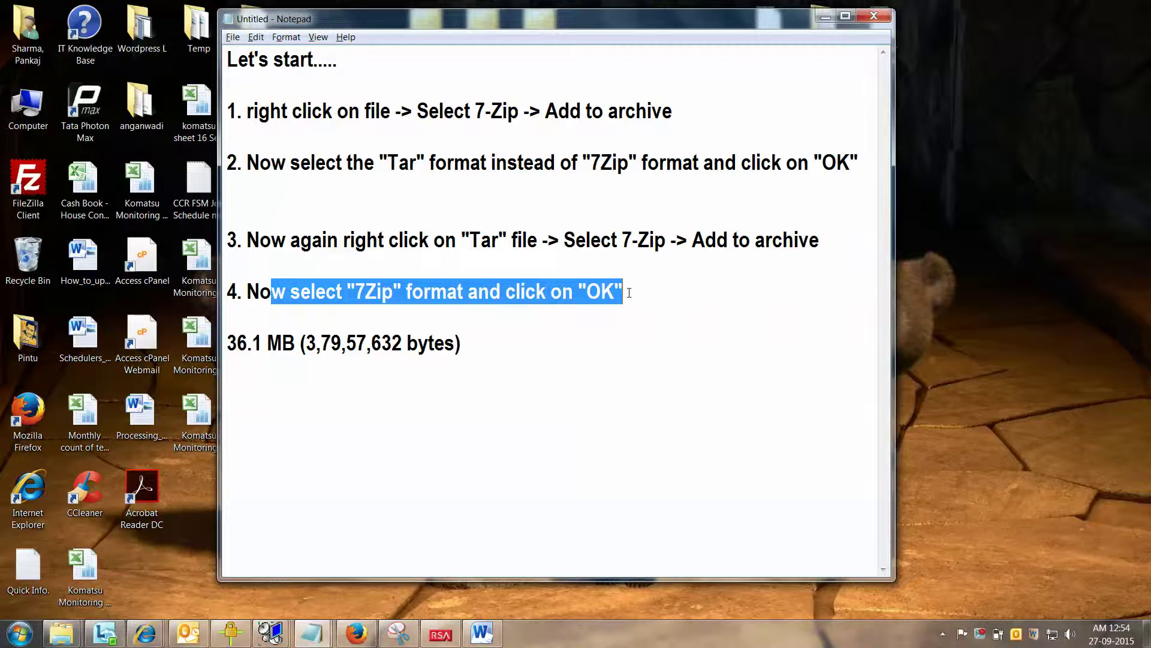
Step: Compress Media files.tar with the 7z archive format into Media files.7z
{"action": "left_click", "coordinate": [826, 16]}
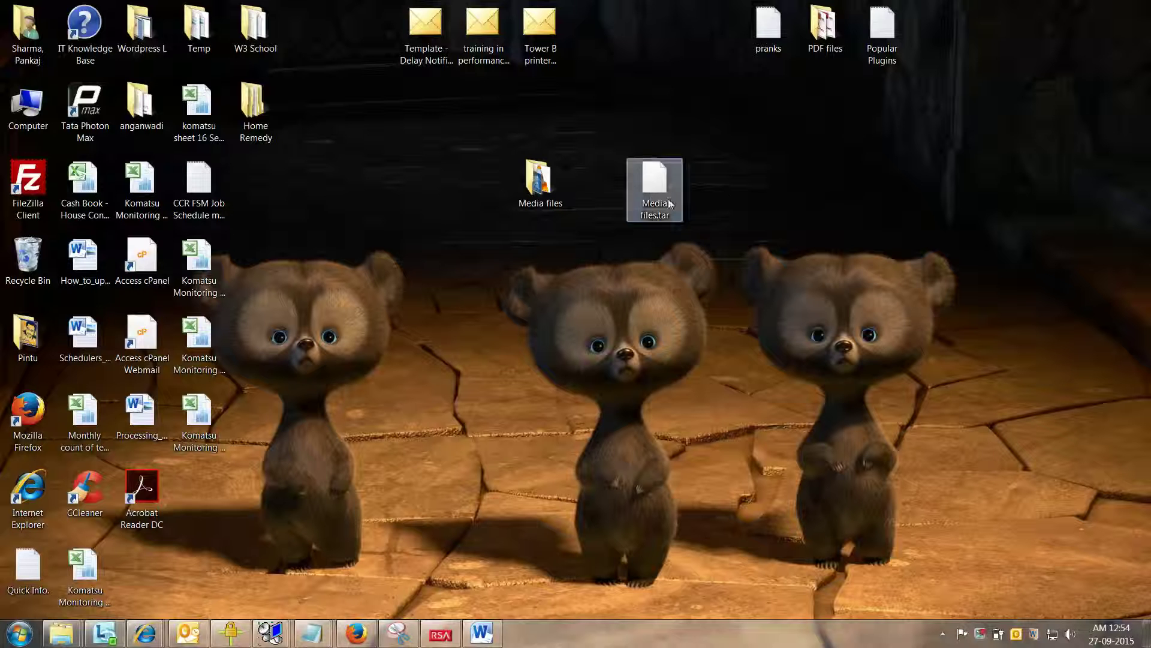
{"action": "right_click", "coordinate": [652, 187]}
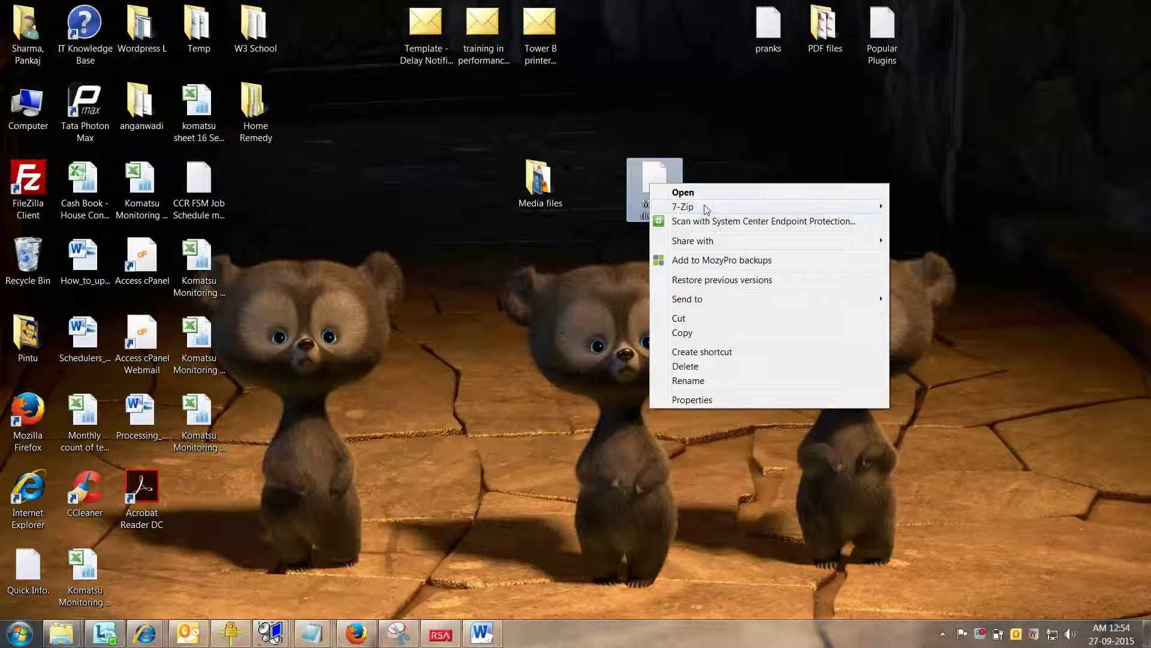
{"action": "mouse_move", "coordinate": [705, 208]}
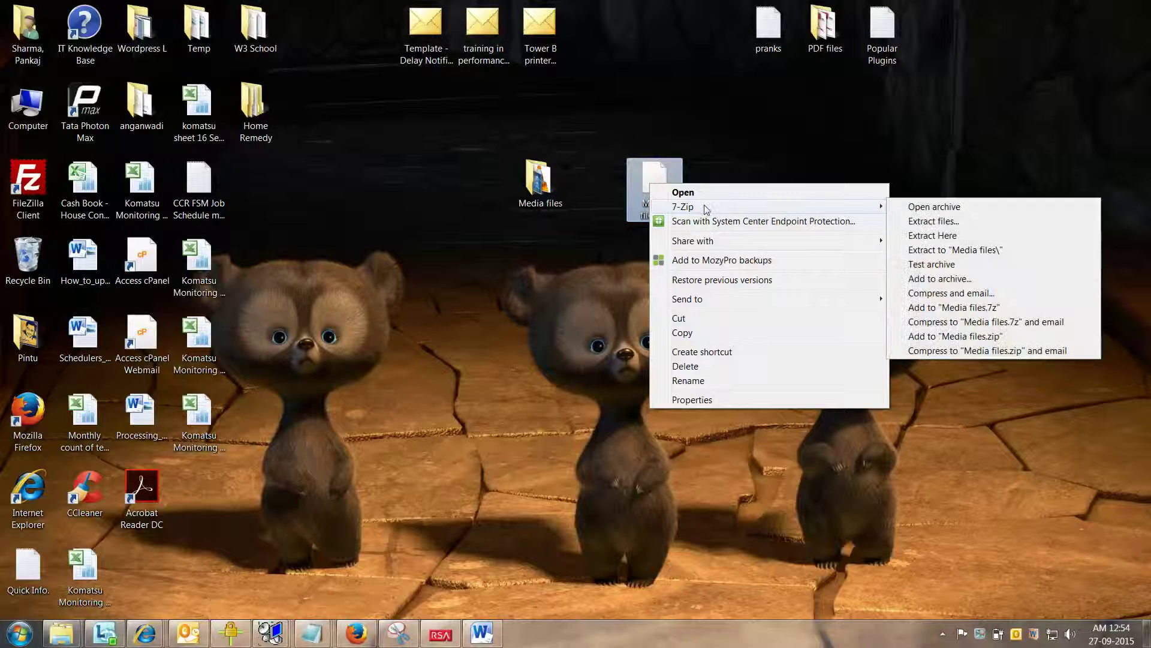
{"action": "left_click", "coordinate": [945, 279]}
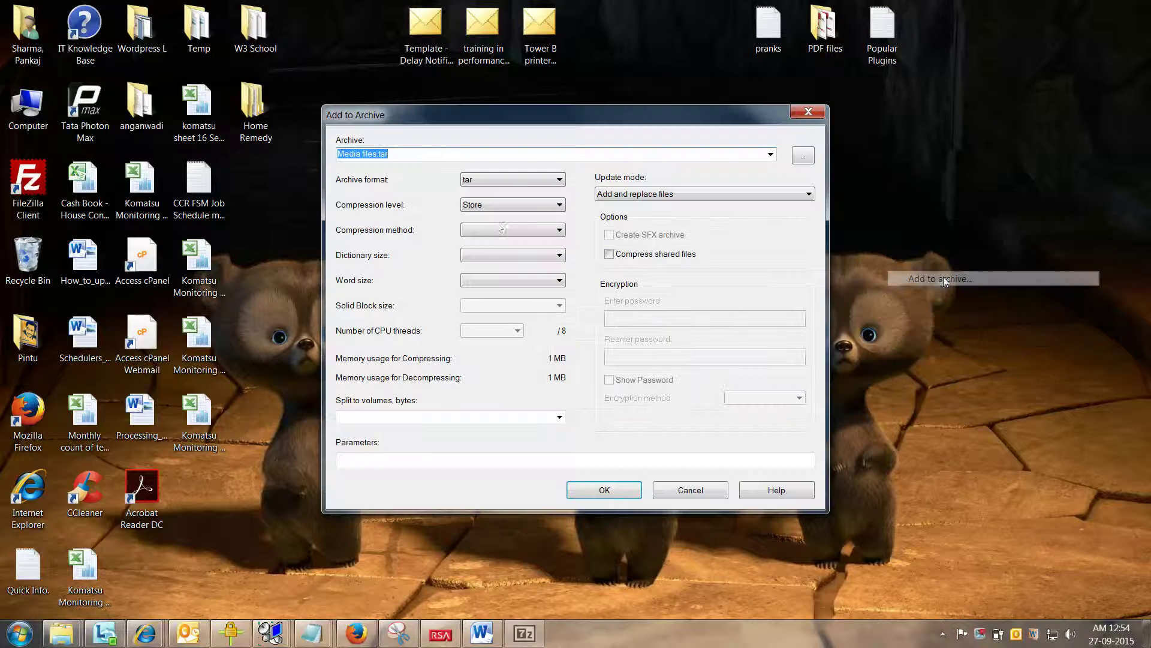
{"action": "left_click", "coordinate": [530, 180]}
{"action": "left_click", "coordinate": [497, 197]}
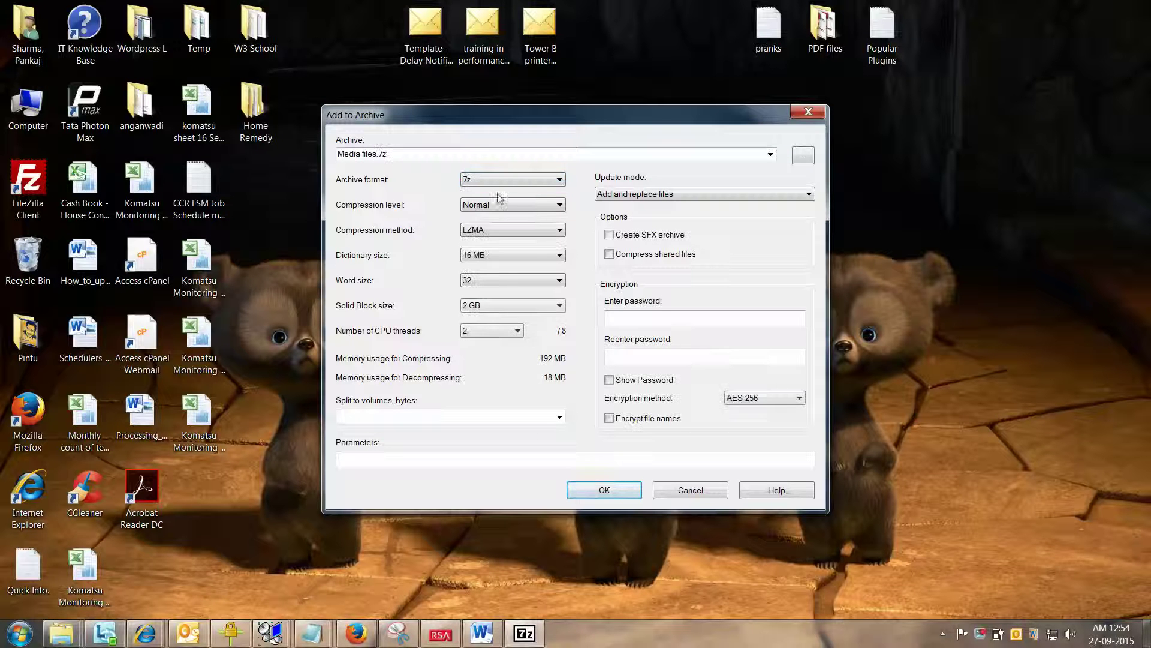
{"action": "left_click", "coordinate": [606, 489]}
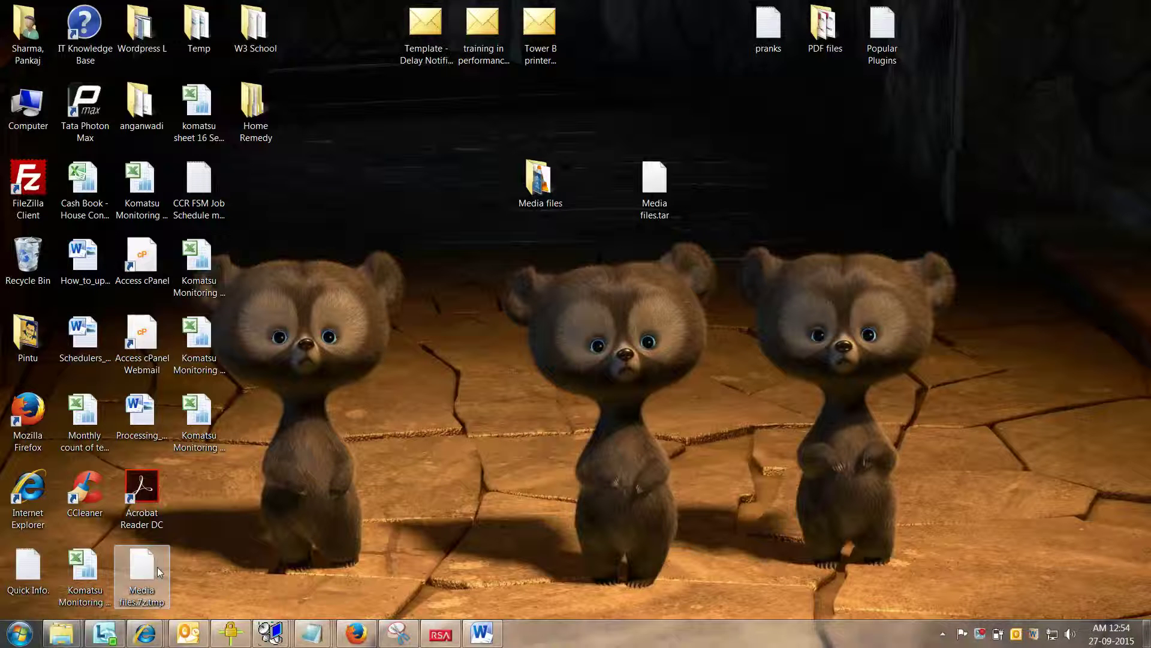
Step: Move Media files.7z beside the tar and check the folder's 36.1 MB size on disk
{"action": "left_click_drag", "start_coordinate": [149, 577], "coordinate": [770, 182]}
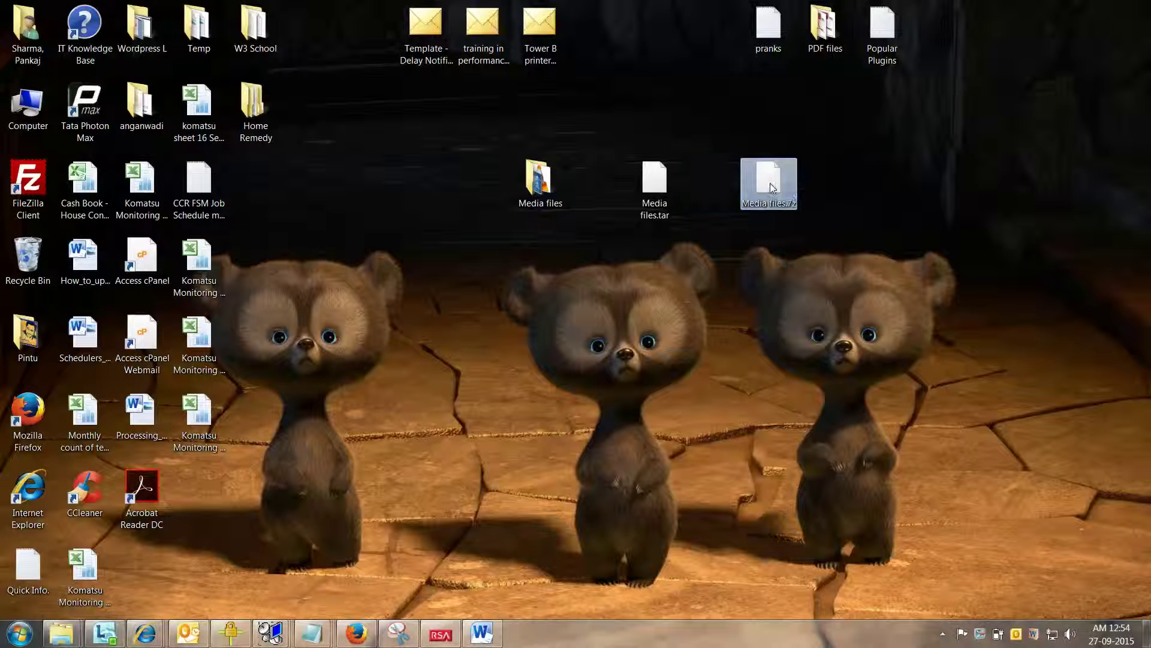
{"action": "right_click", "coordinate": [546, 180]}
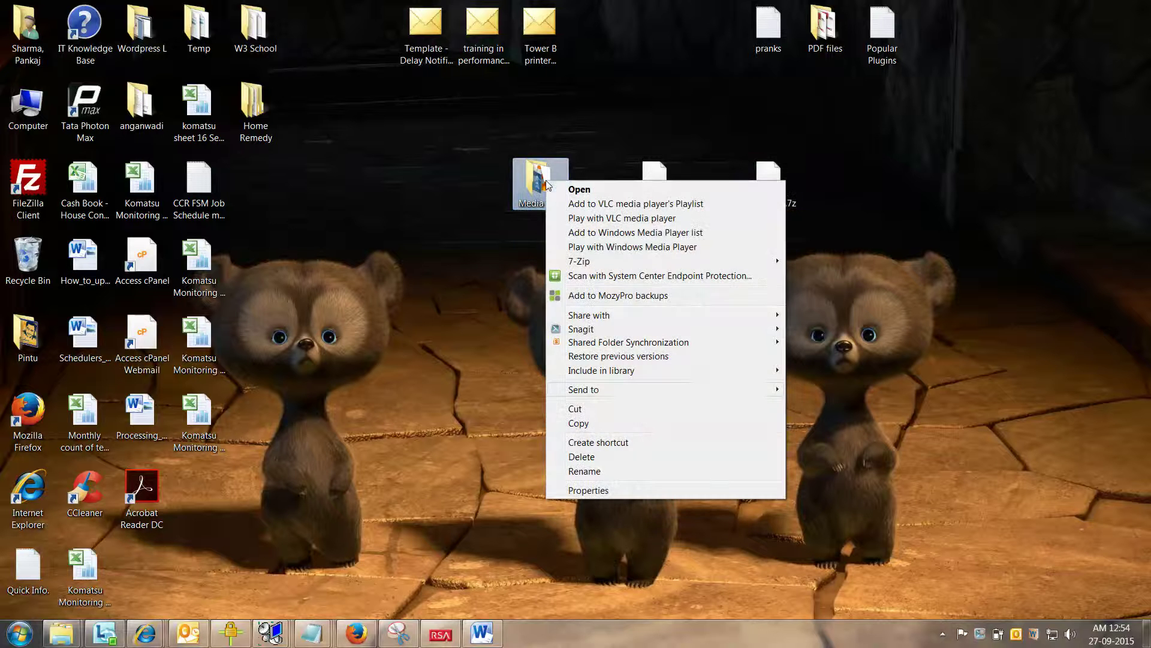
{"action": "left_click", "coordinate": [606, 490]}
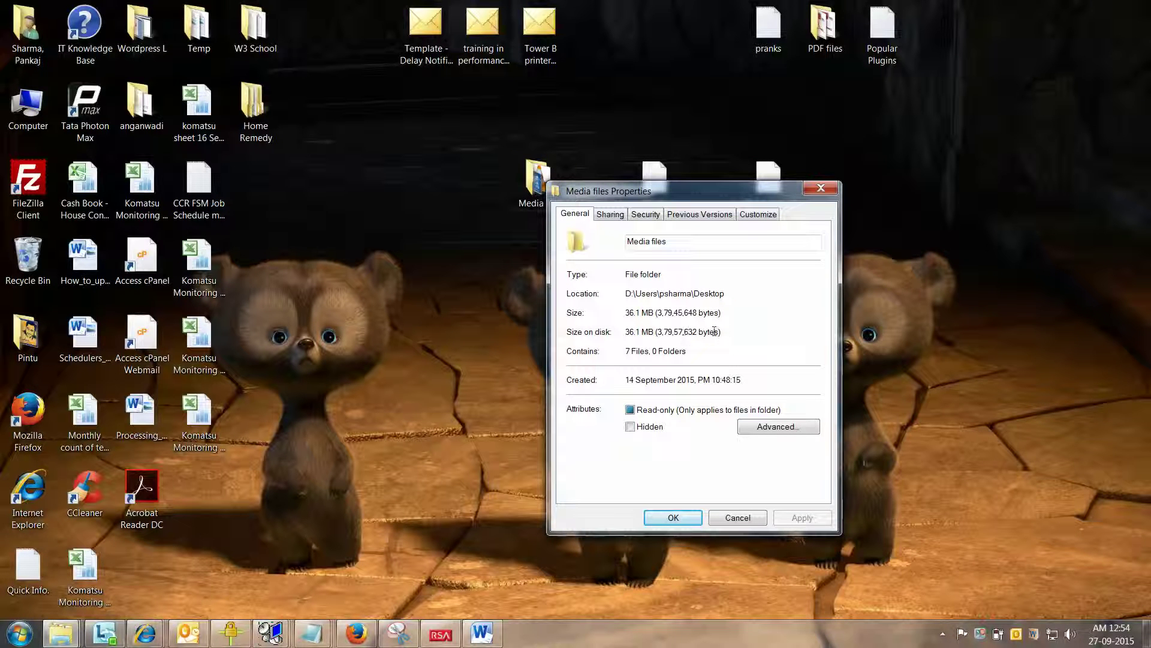
{"action": "left_click_drag", "start_coordinate": [737, 331], "coordinate": [624, 332]}
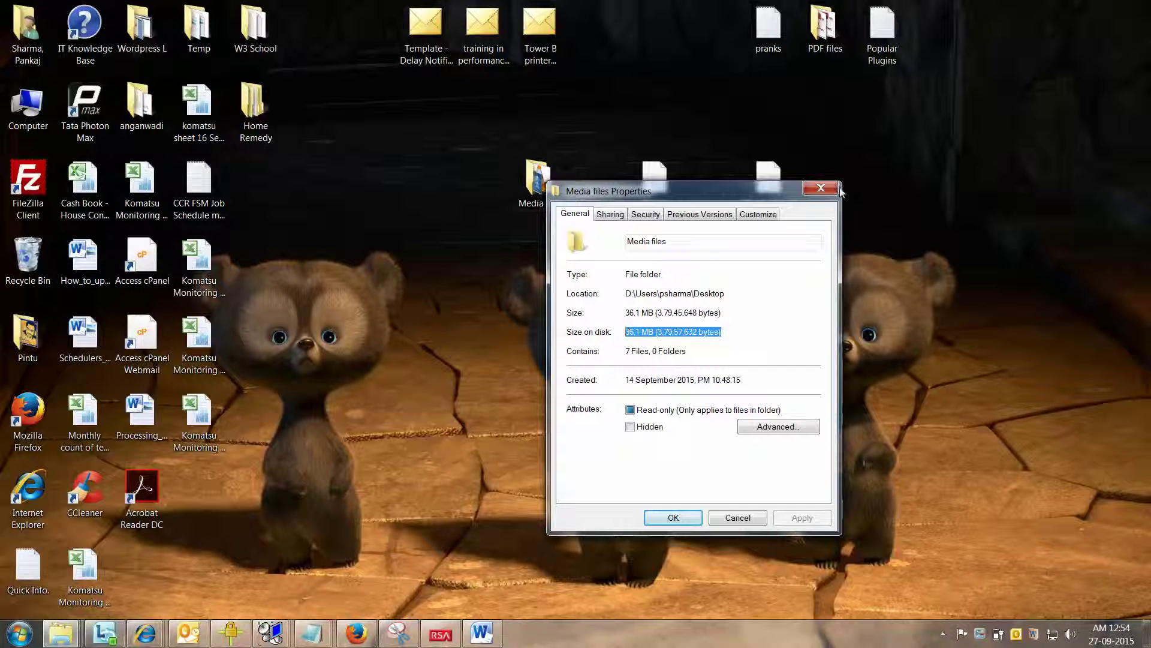
{"action": "left_click", "coordinate": [820, 188]}
Step: Check Media files.7z's properties and select its 15.3 MB size on disk
{"action": "right_click", "coordinate": [768, 189]}
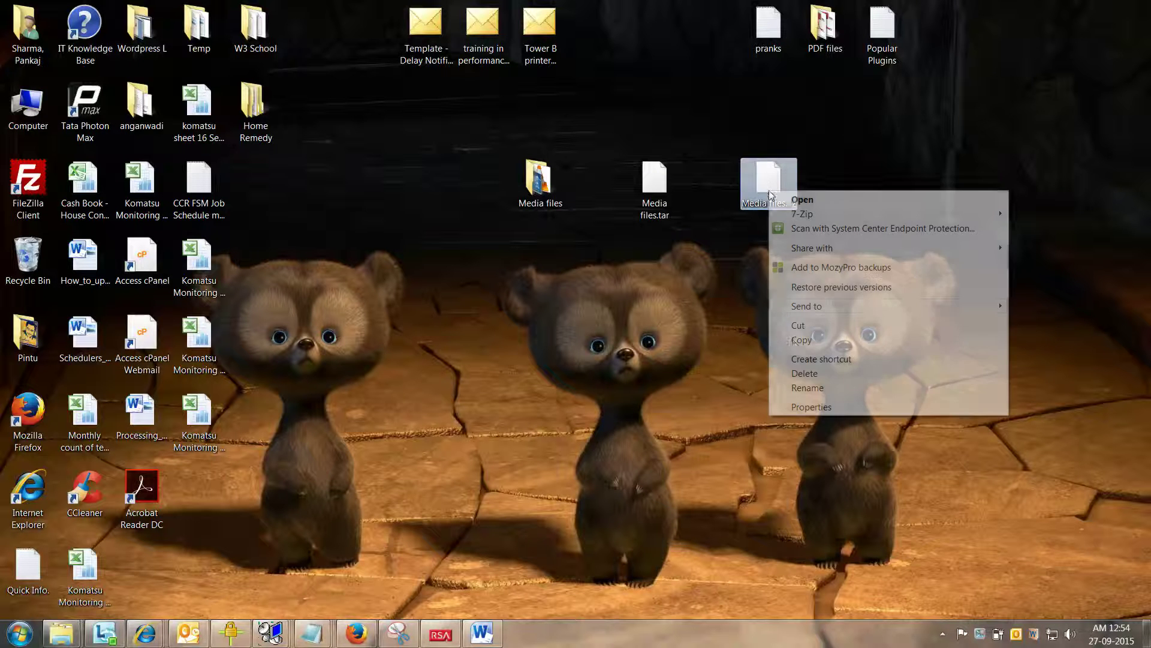
{"action": "left_click", "coordinate": [804, 405]}
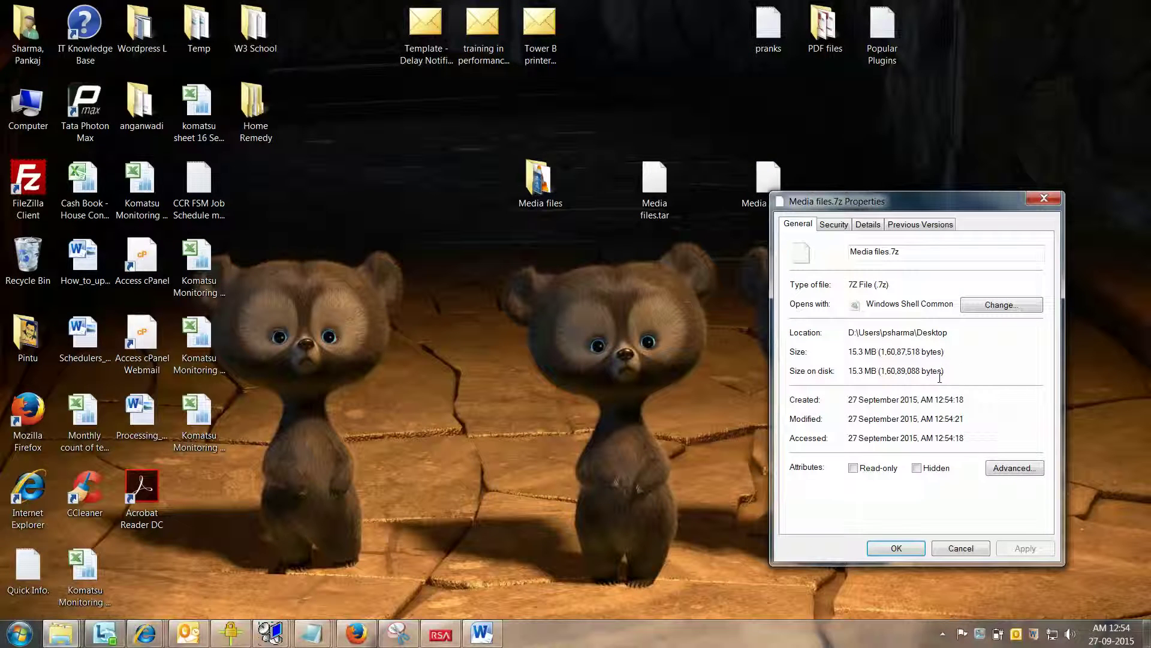
{"action": "left_click_drag", "start_coordinate": [955, 371], "coordinate": [850, 373]}
{"action": "key", "text": "ctrl+c"}
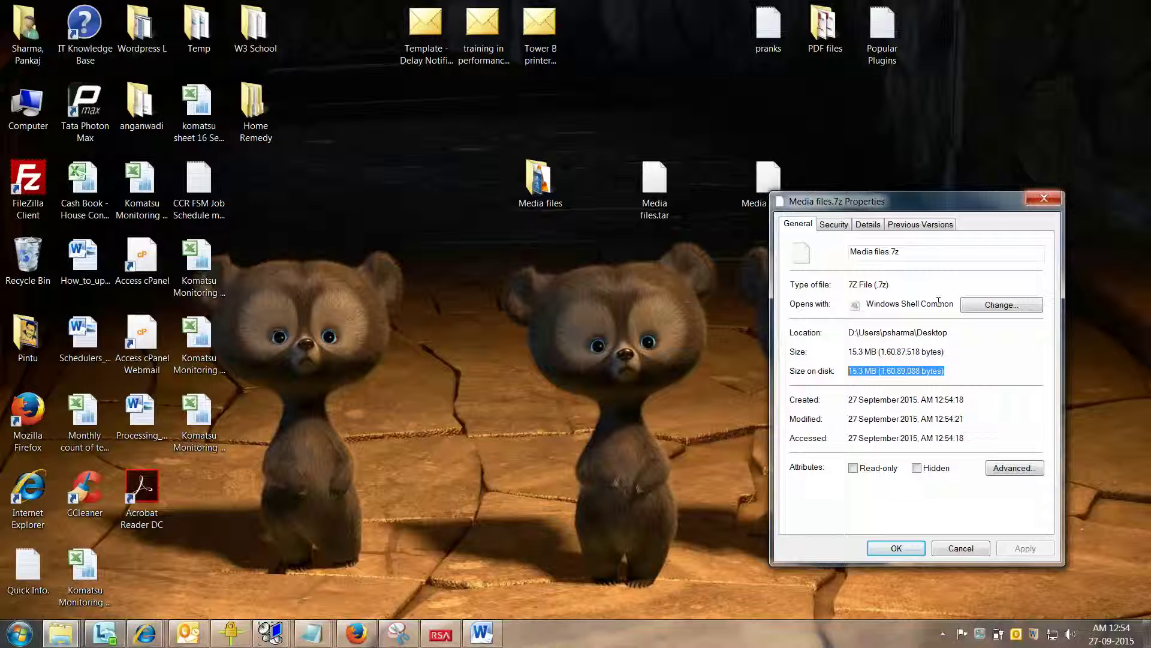
{"action": "left_click", "coordinate": [1049, 201]}
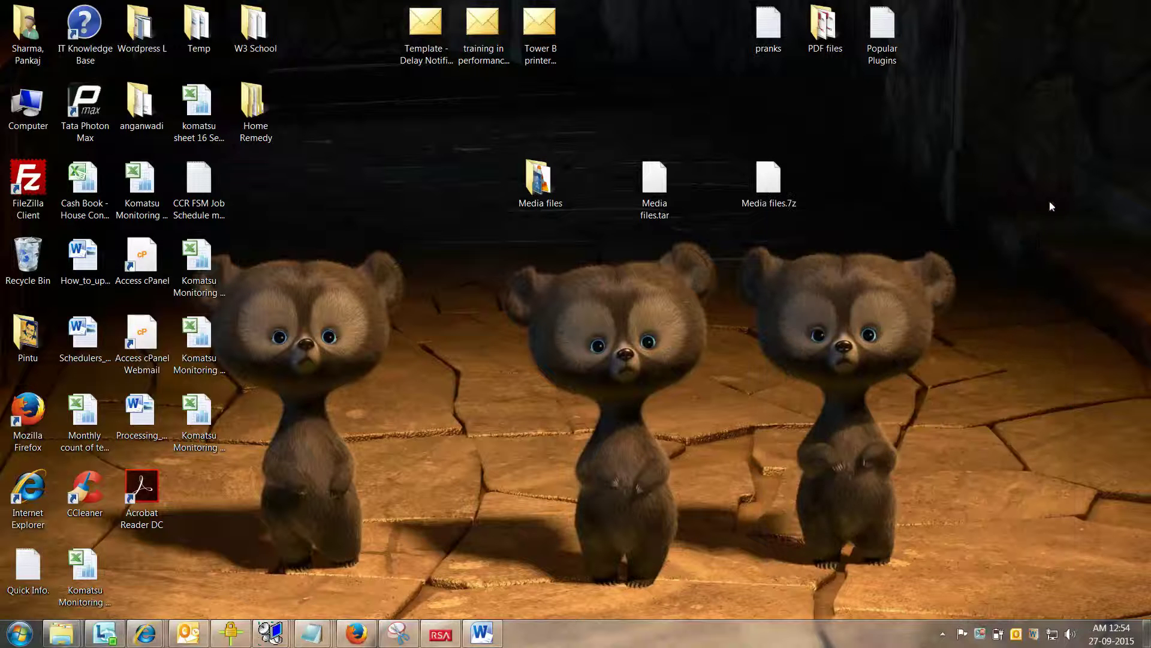
Step: Paste the 15.3 MB (1,60,89,088 bytes) archive size below the folder's 36.1 MB line
{"action": "mouse_move", "coordinate": [312, 633]}
{"action": "left_click", "coordinate": [365, 570]}
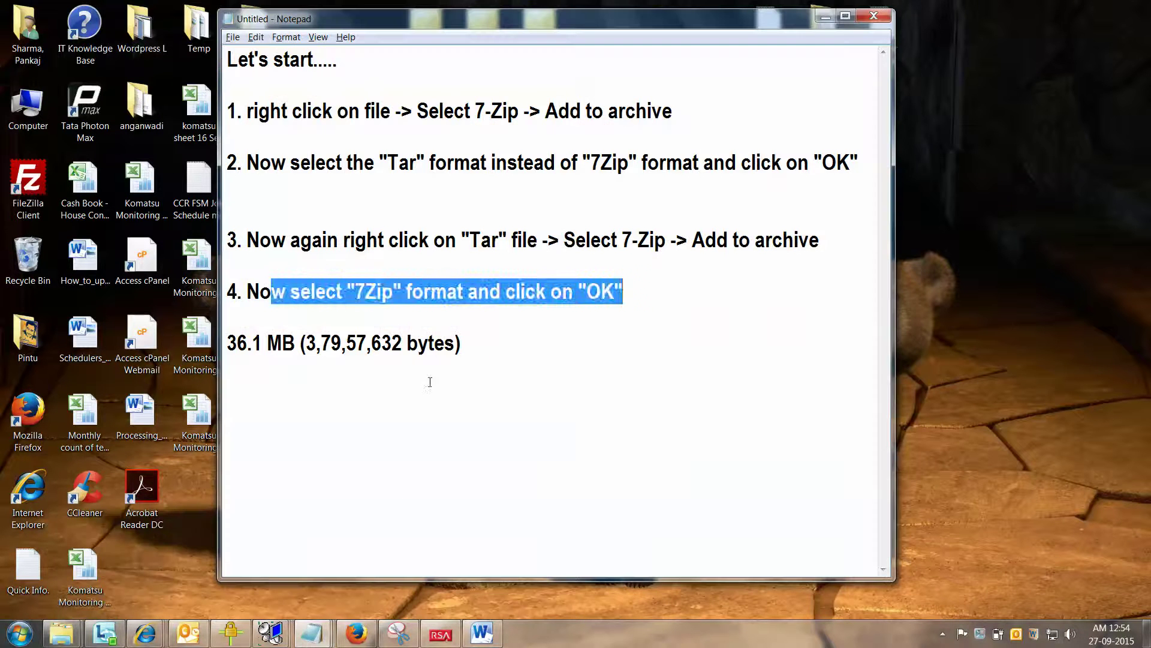
{"action": "left_click", "coordinate": [486, 344]}
{"action": "key", "text": "Return"}
{"action": "key", "text": "Return"}
{"action": "key", "text": "ctrl+v"}
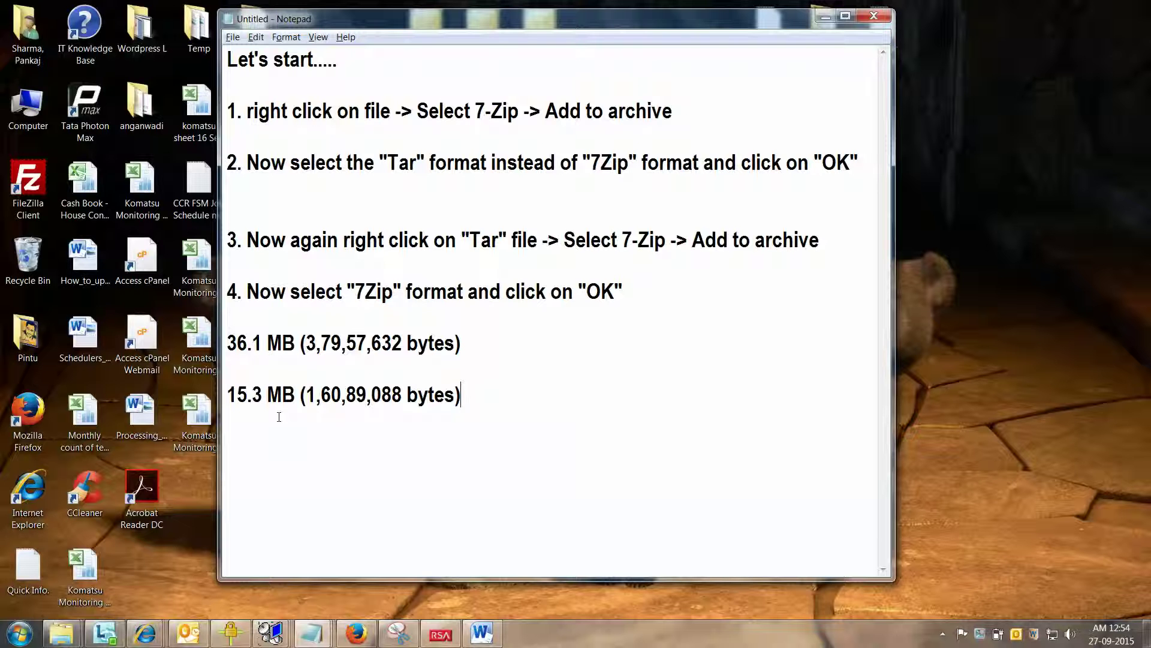
{"action": "left_click_drag", "start_coordinate": [228, 343], "coordinate": [423, 413]}
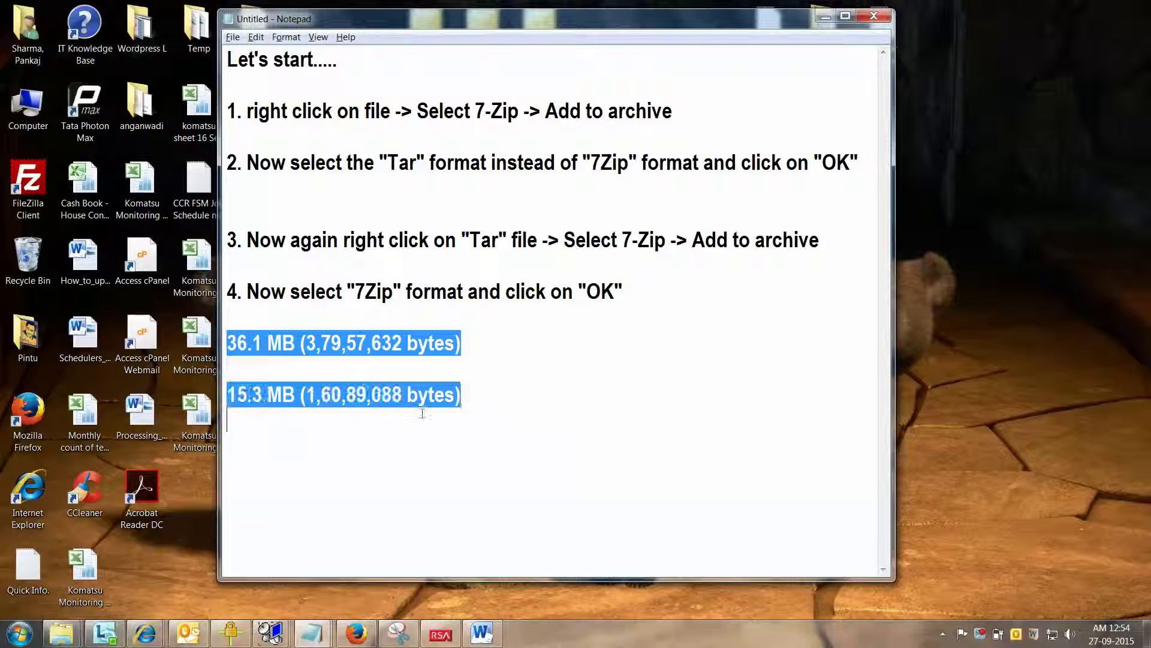
{"action": "left_click", "coordinate": [474, 407]}
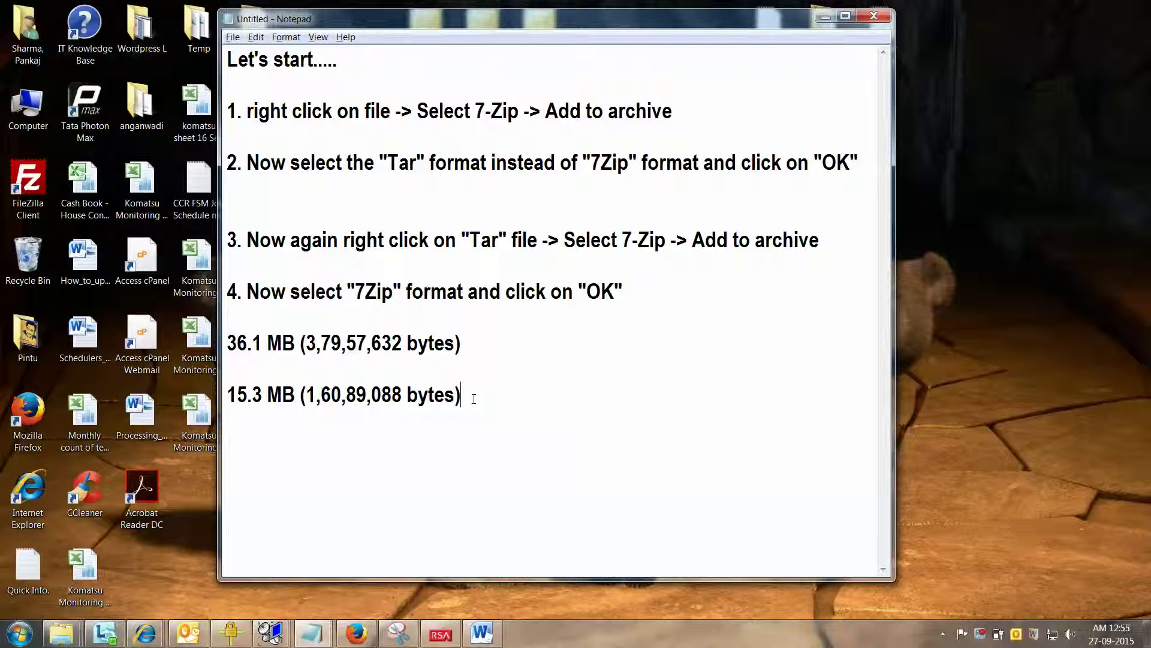
{"action": "left_click", "coordinate": [820, 21]}
Step: Bring up the 'Why TAR format?' notes and highlight their heading
{"action": "mouse_move", "coordinate": [311, 633]}
{"action": "left_click", "coordinate": [477, 551]}
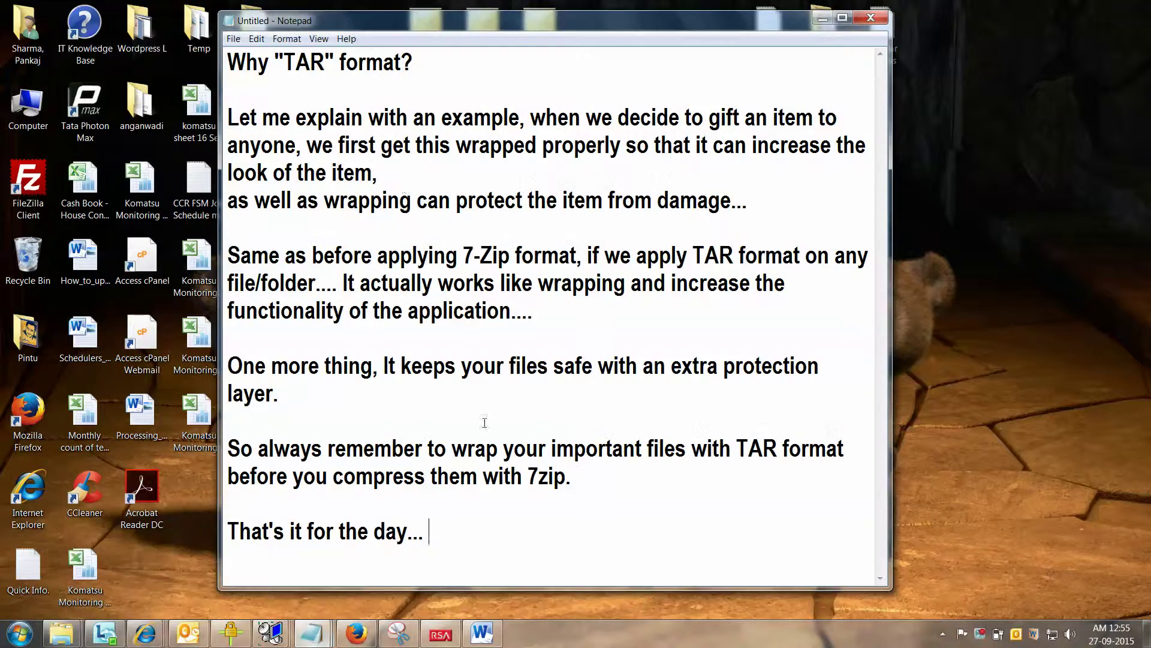
{"action": "left_click_drag", "start_coordinate": [446, 63], "coordinate": [229, 60]}
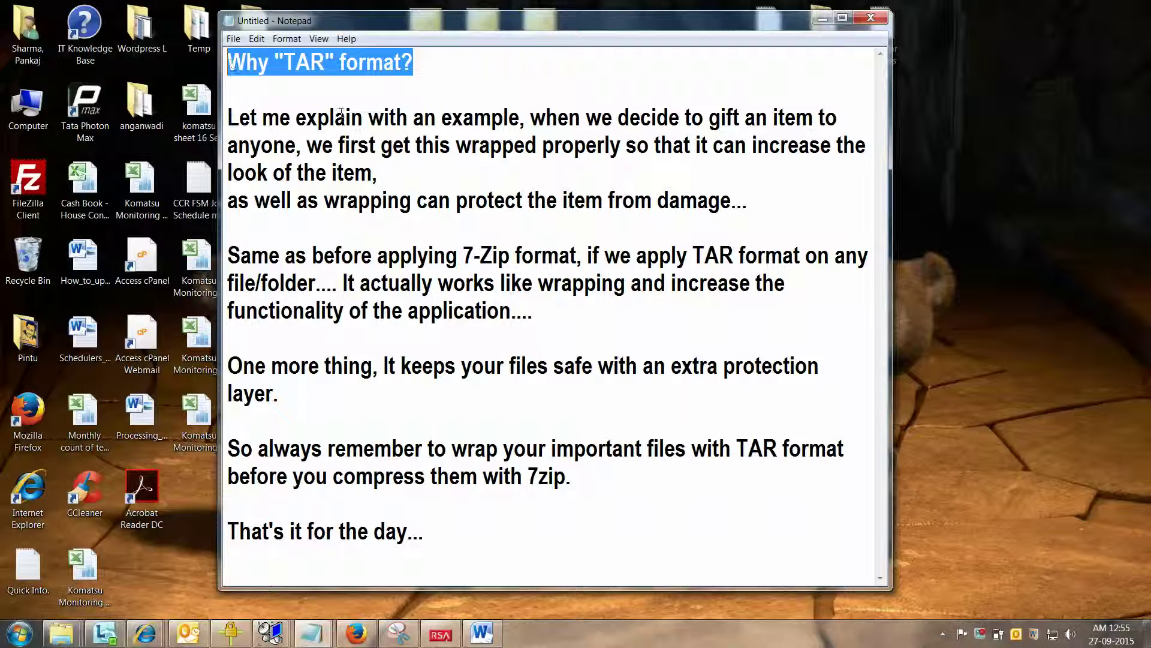